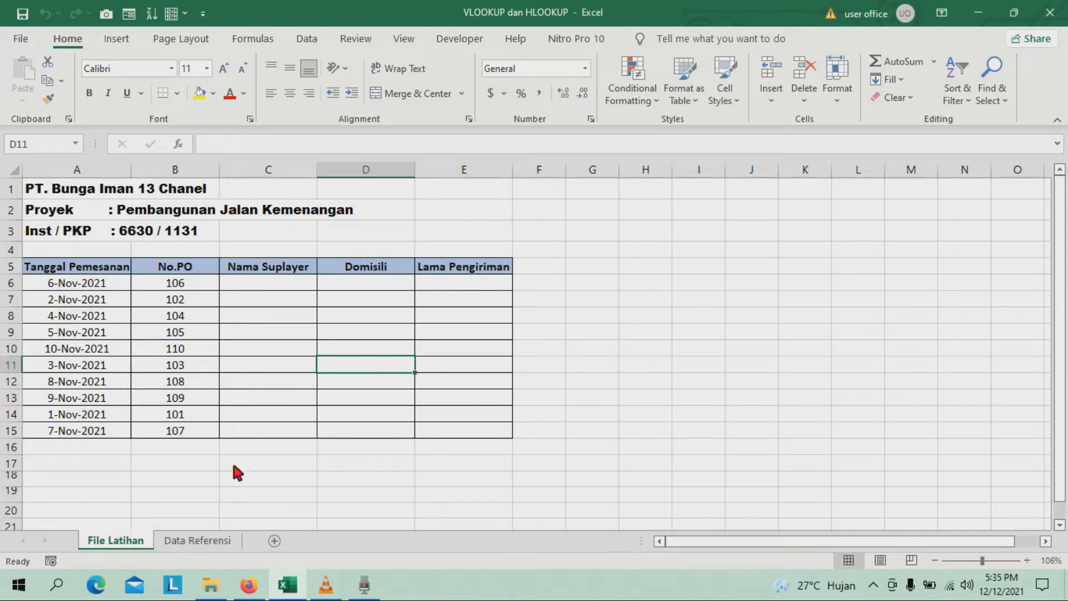
Examine the vertical supplier table A1:D11 and the horizontal Kota and Lama Pengiriman table in rows 14 to 15 on the Data Referensi sheet.
{"action": "left_click", "coordinate": [198, 544]}
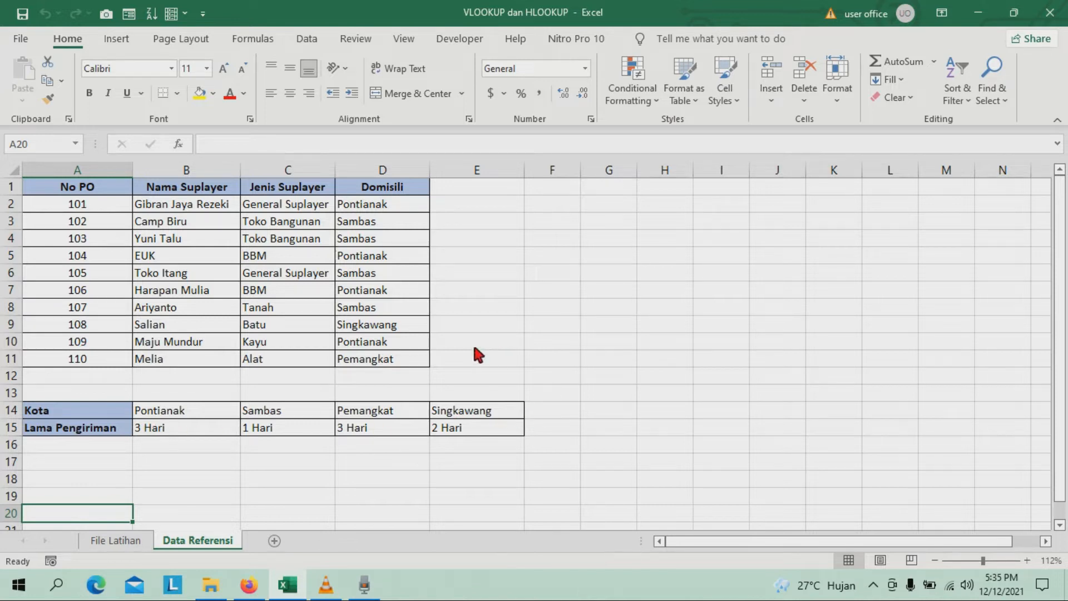
{"action": "left_click", "coordinate": [134, 541]}
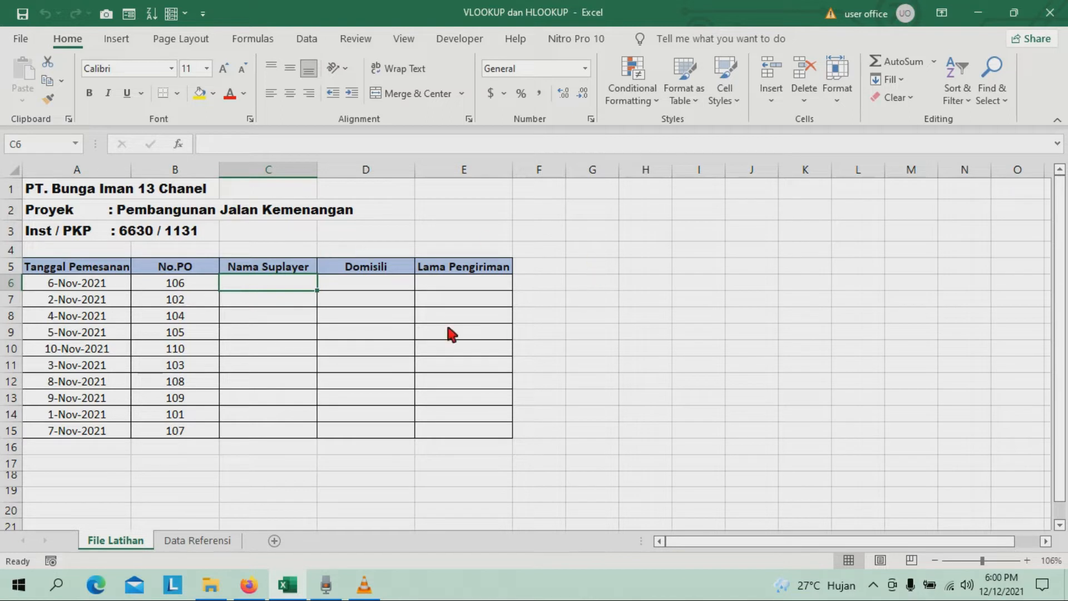
{"action": "left_click", "coordinate": [203, 538]}
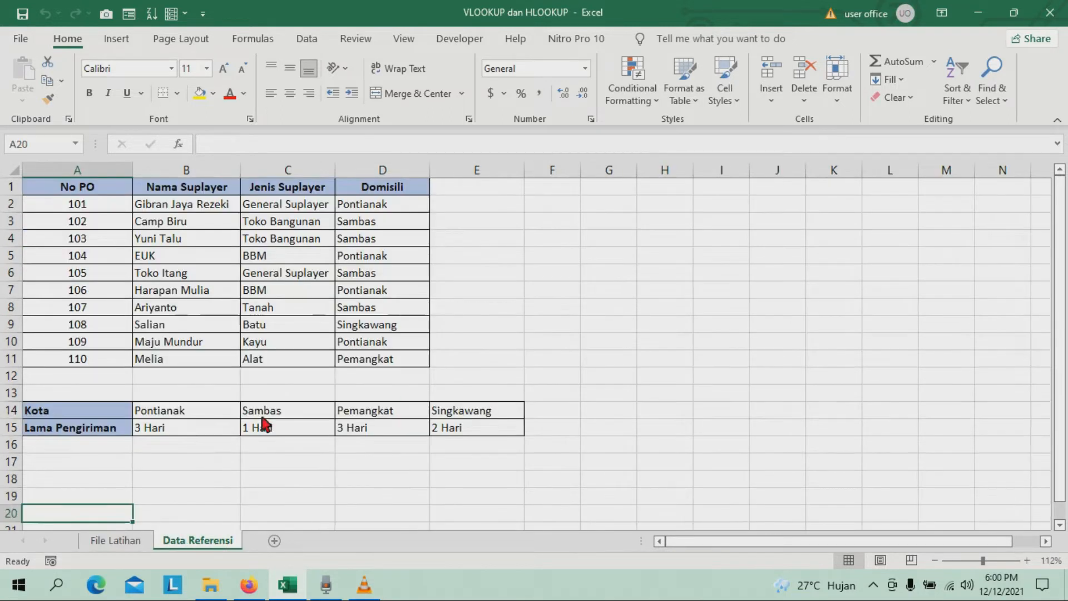
{"action": "left_click_drag", "start_coordinate": [67, 189], "coordinate": [410, 361]}
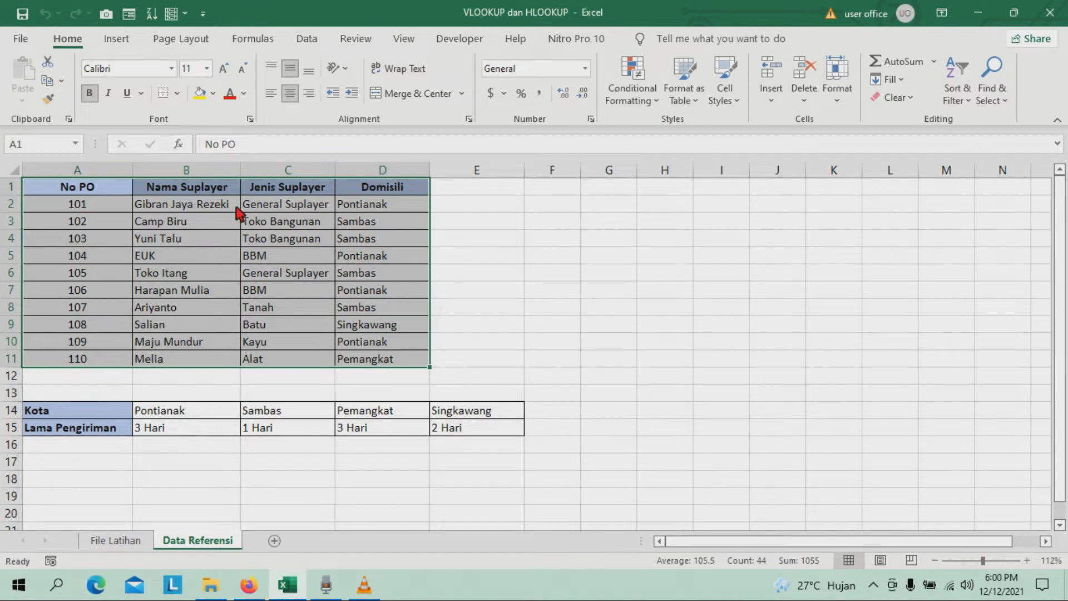
{"action": "left_click_drag", "start_coordinate": [45, 192], "coordinate": [408, 362]}
{"action": "left_click_drag", "start_coordinate": [66, 191], "coordinate": [396, 371]}
{"action": "left_click_drag", "start_coordinate": [49, 414], "coordinate": [500, 437]}
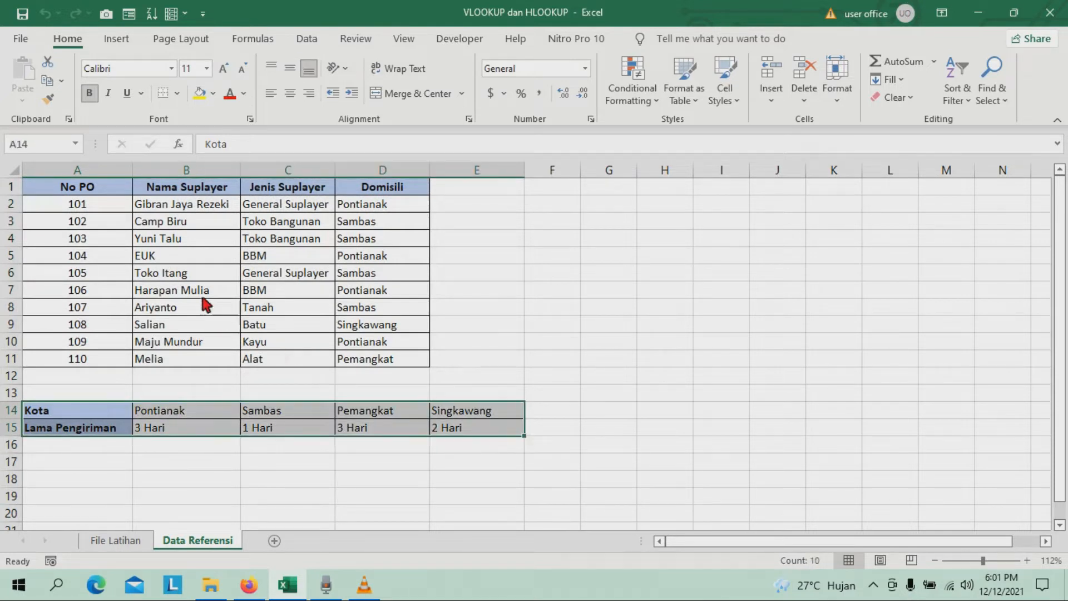
{"action": "left_click_drag", "start_coordinate": [53, 414], "coordinate": [110, 433]}
{"action": "left_click_drag", "start_coordinate": [390, 434], "coordinate": [501, 429]}
{"action": "left_click_drag", "start_coordinate": [62, 189], "coordinate": [374, 364]}
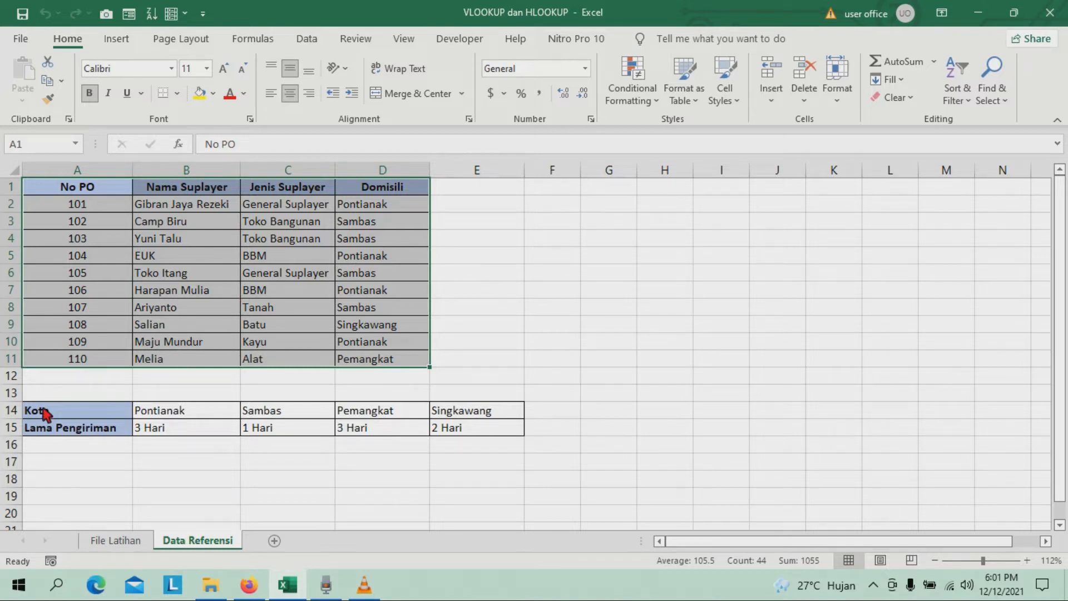
{"action": "left_click_drag", "start_coordinate": [45, 417], "coordinate": [1009, 425]}
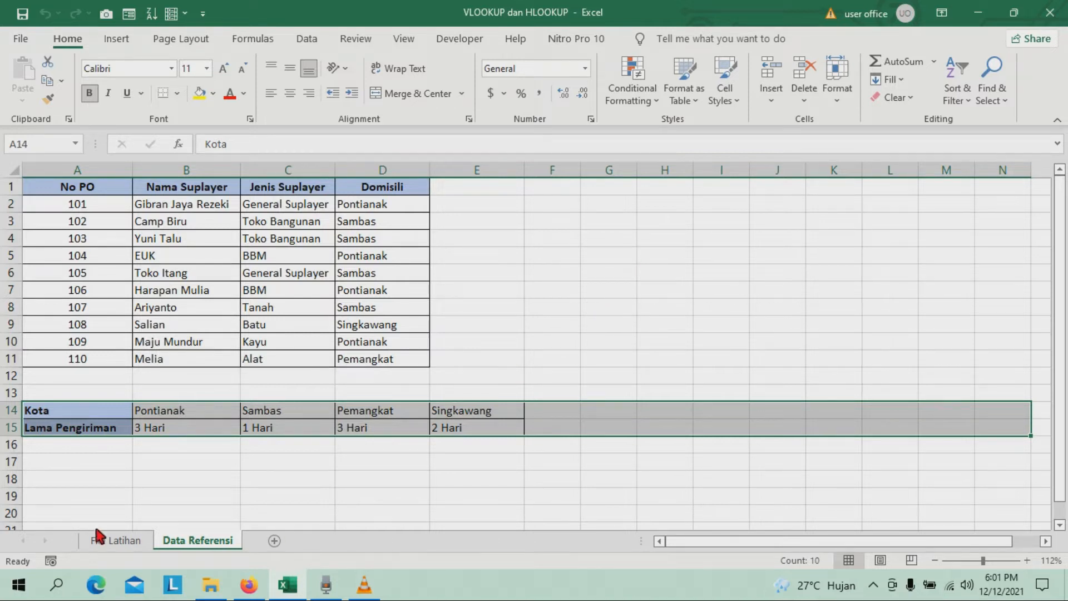
Compare the No.PO and Nama Suplayer columns on the File Latihan sheet with the supplier table on the Data Referensi sheet.
{"action": "left_click", "coordinate": [108, 541]}
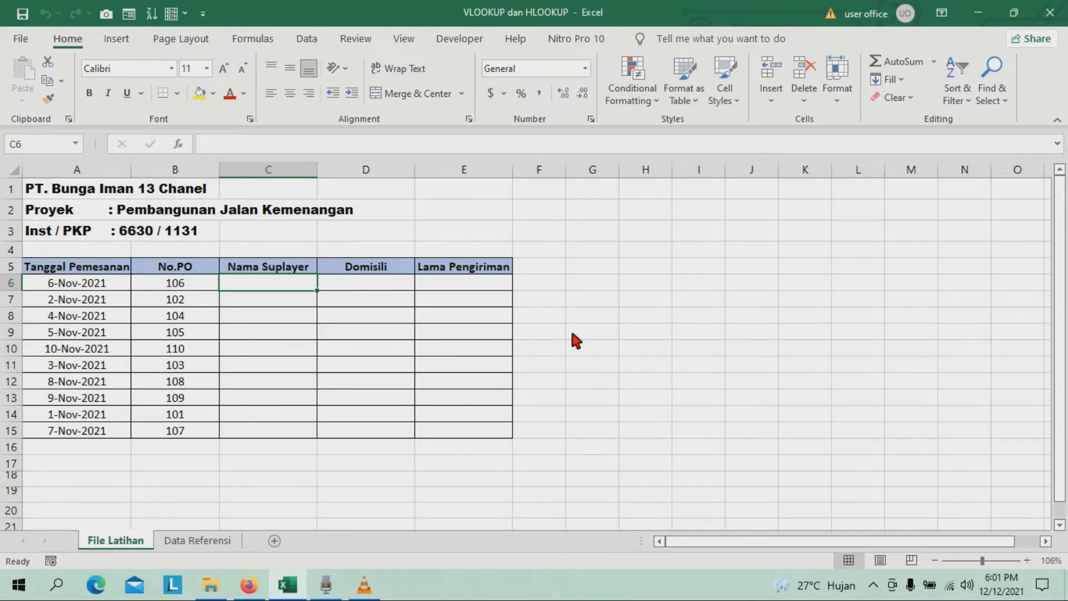
{"action": "left_click", "coordinate": [227, 354]}
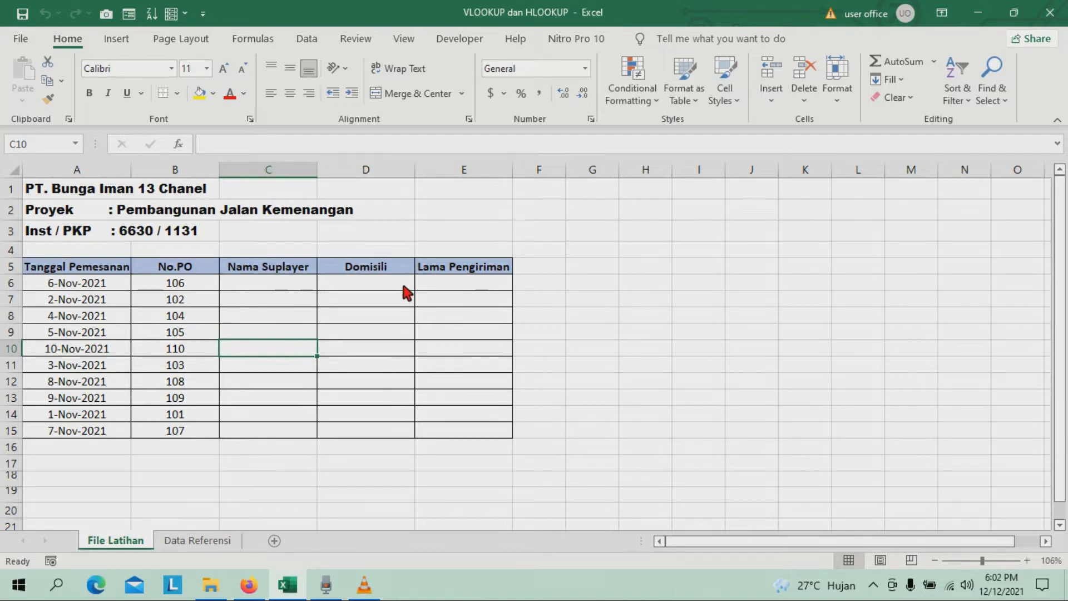
{"action": "left_click", "coordinate": [201, 281]}
{"action": "left_click", "coordinate": [171, 267]}
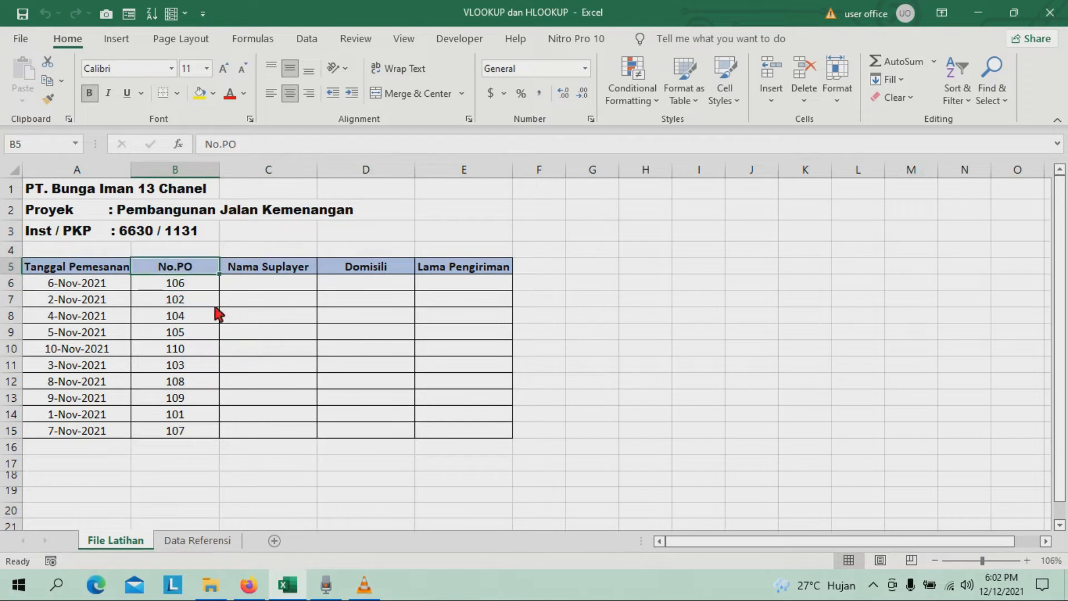
{"action": "left_click", "coordinate": [192, 541]}
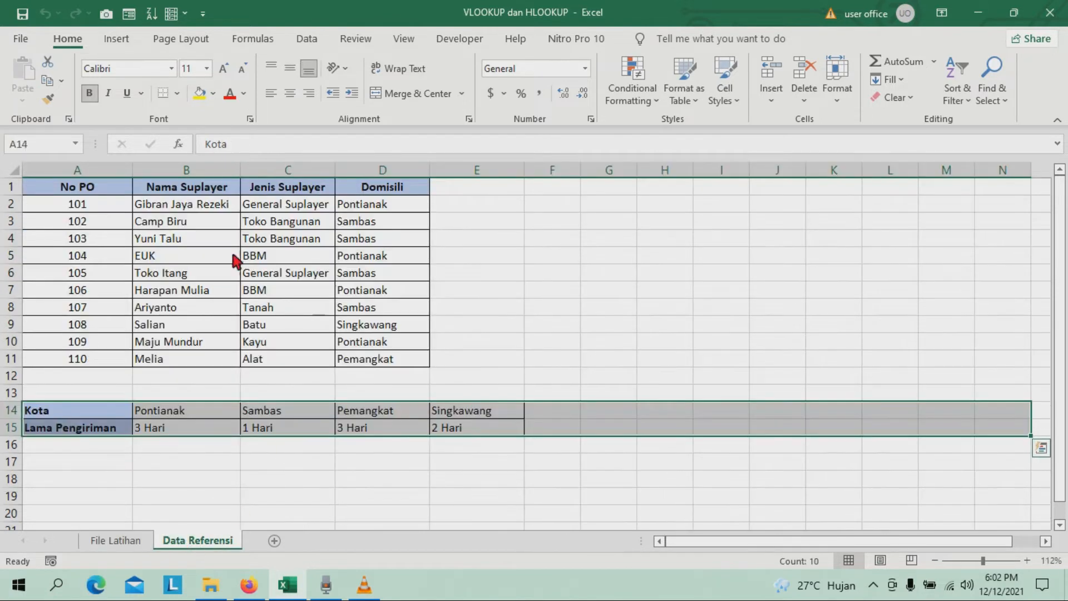
{"action": "left_click", "coordinate": [170, 327]}
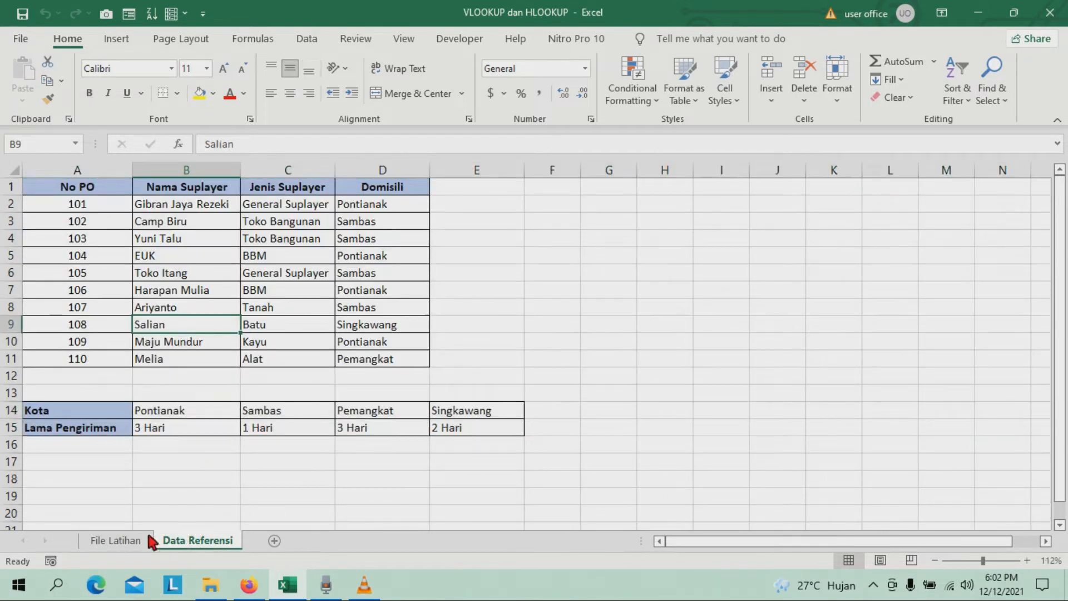
Begin a VLOOKUP formula in cell C6 of the File Latihan sheet, using the No.PO in B6 as the lookup value.
{"action": "left_click", "coordinate": [128, 545]}
{"action": "left_click", "coordinate": [278, 284]}
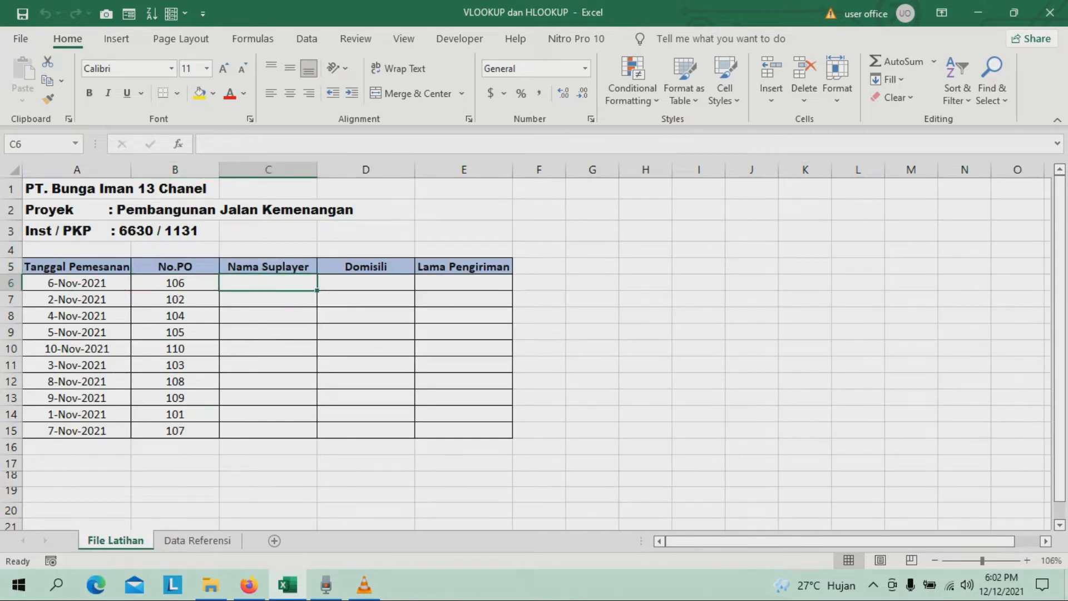
{"action": "type", "text": "=VLO"}
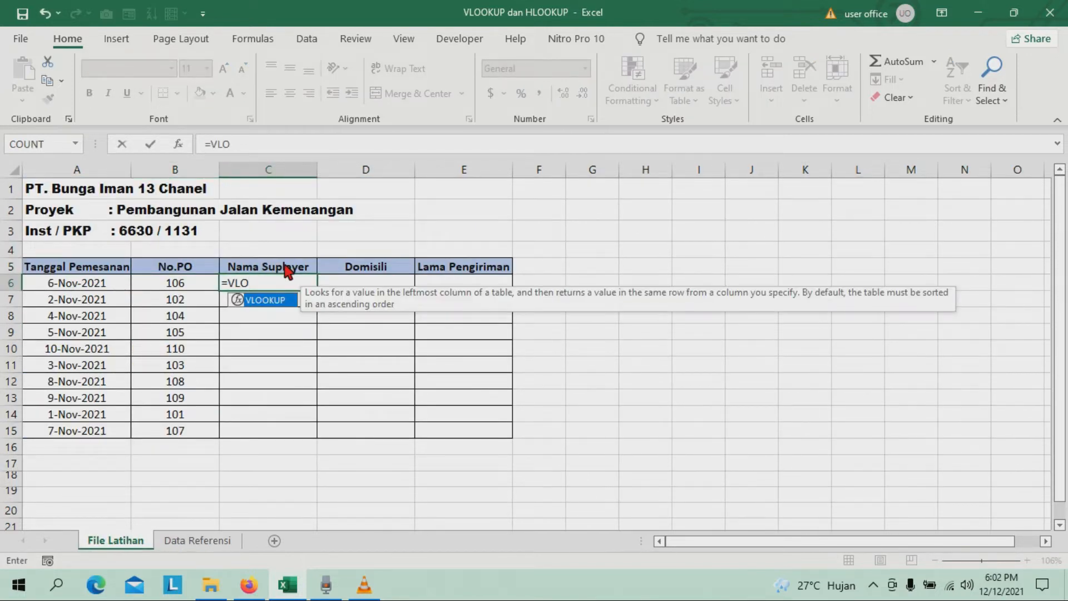
{"action": "double_click", "coordinate": [284, 304]}
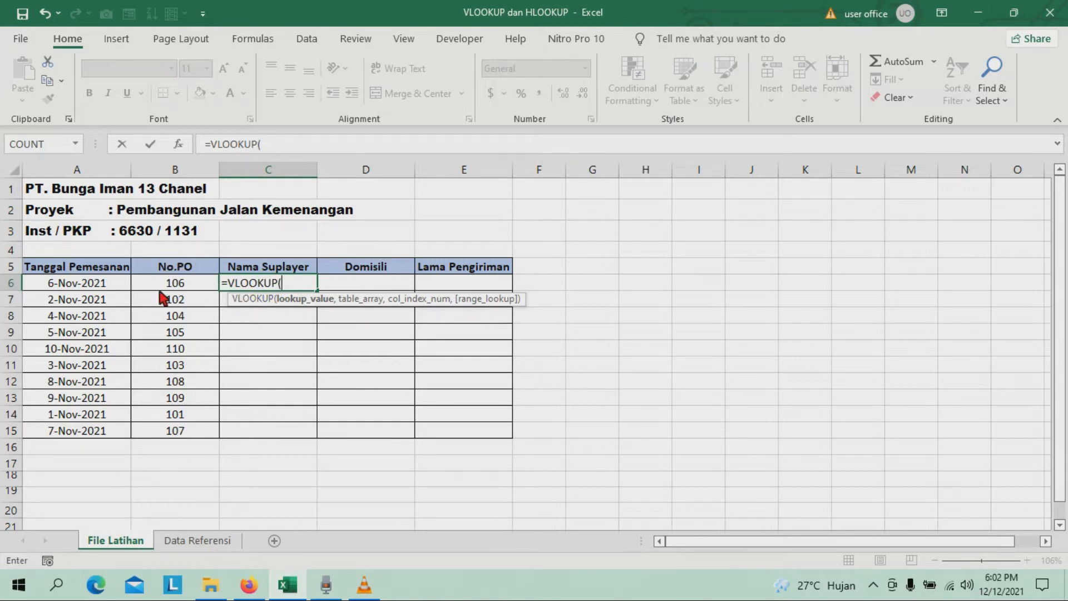
{"action": "left_click", "coordinate": [189, 278]}
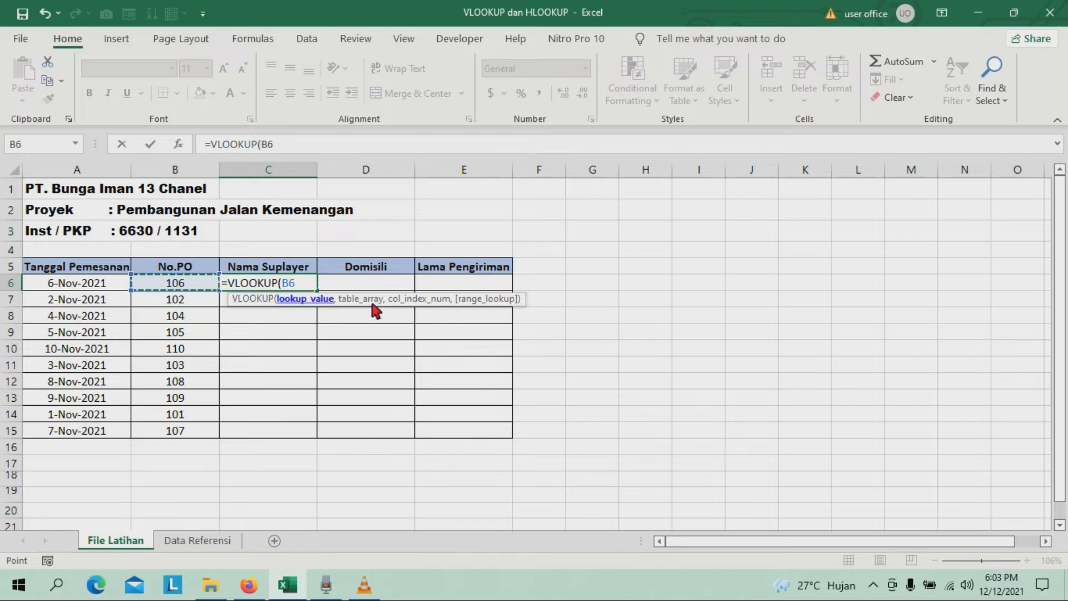
{"action": "type", "text": ","}
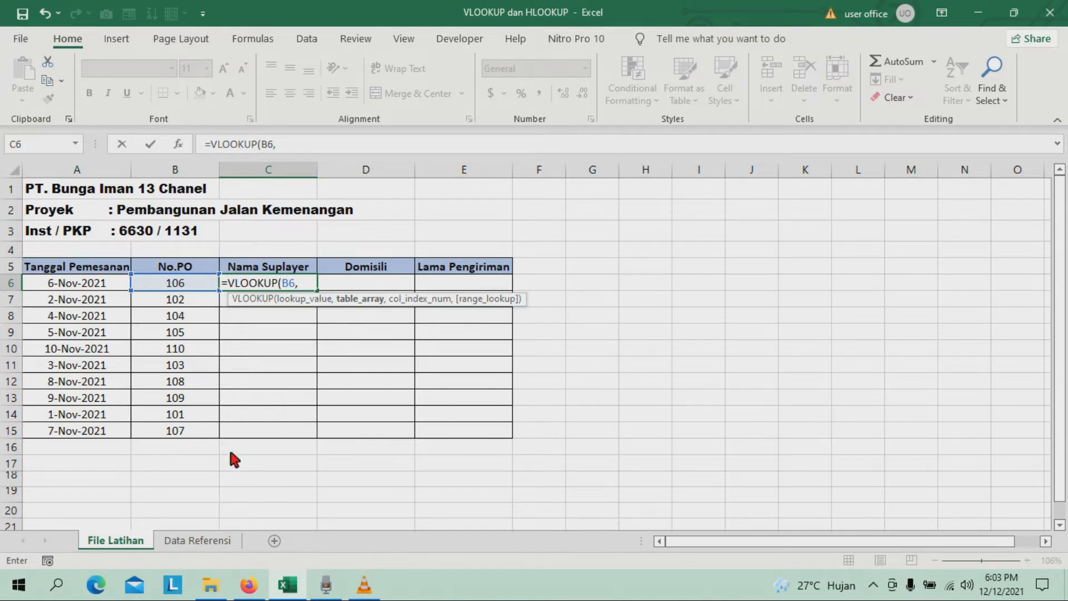
Set the VLOOKUP table array to the absolute range $A$2:$D$11 on the Data Referensi sheet.
{"action": "left_click", "coordinate": [196, 541]}
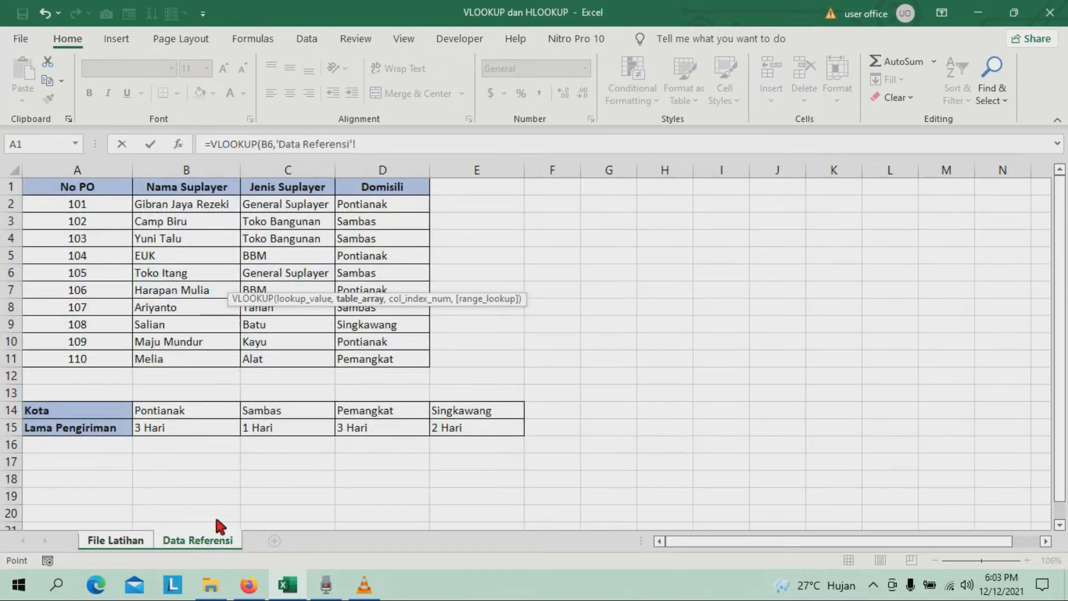
{"action": "left_click", "coordinate": [50, 206]}
{"action": "left_click_drag", "start_coordinate": [51, 211], "coordinate": [395, 356]}
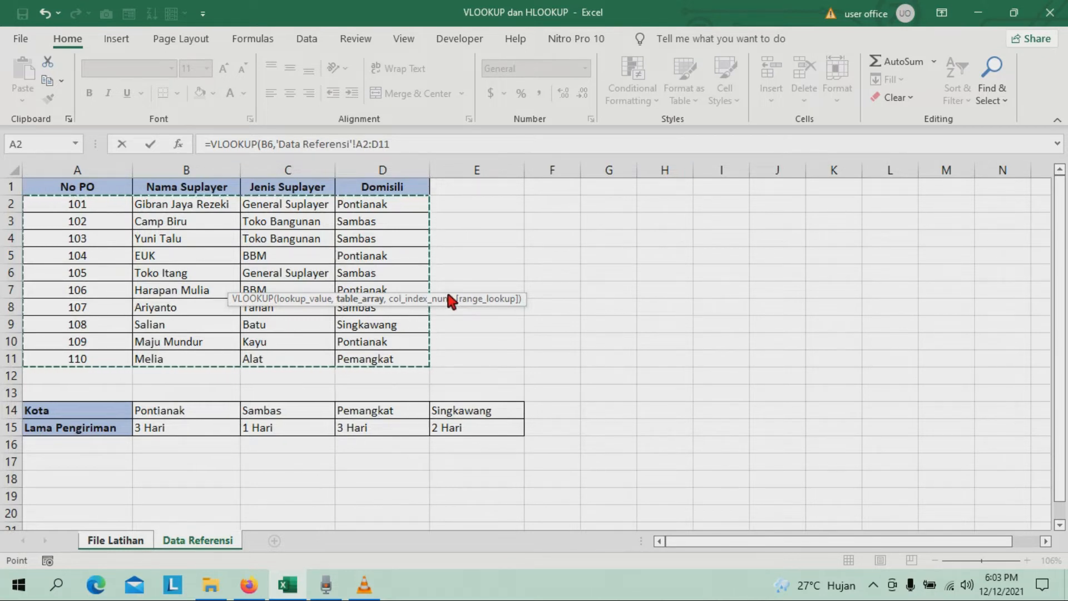
{"action": "key", "text": "F4"}
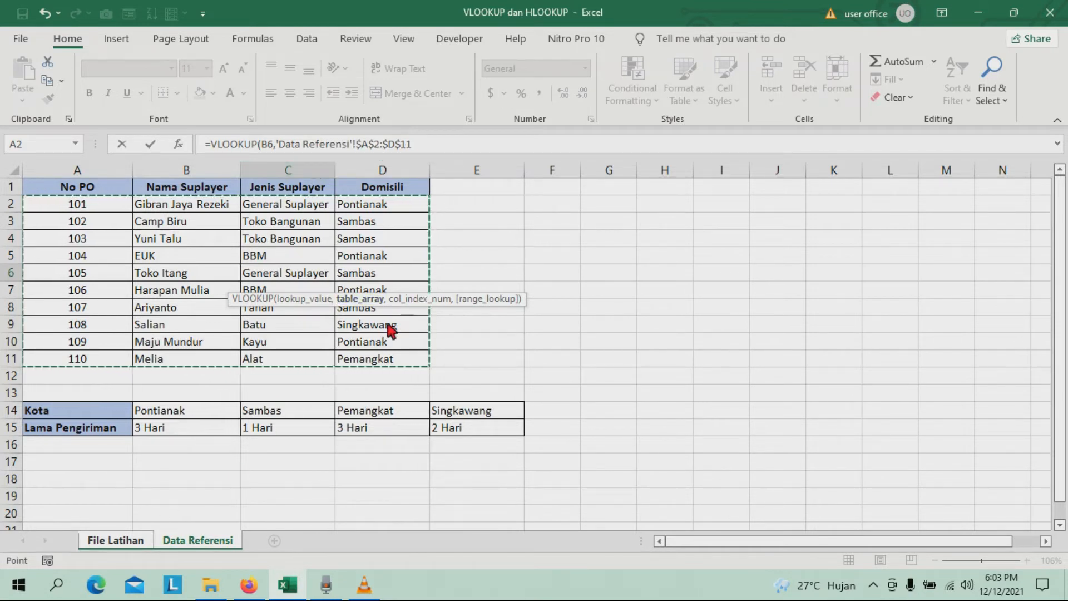
Complete the VLOOKUP with column index 2 and exact match (FALSE), and enter the formula in C6.
{"action": "type", "text": ",2"}
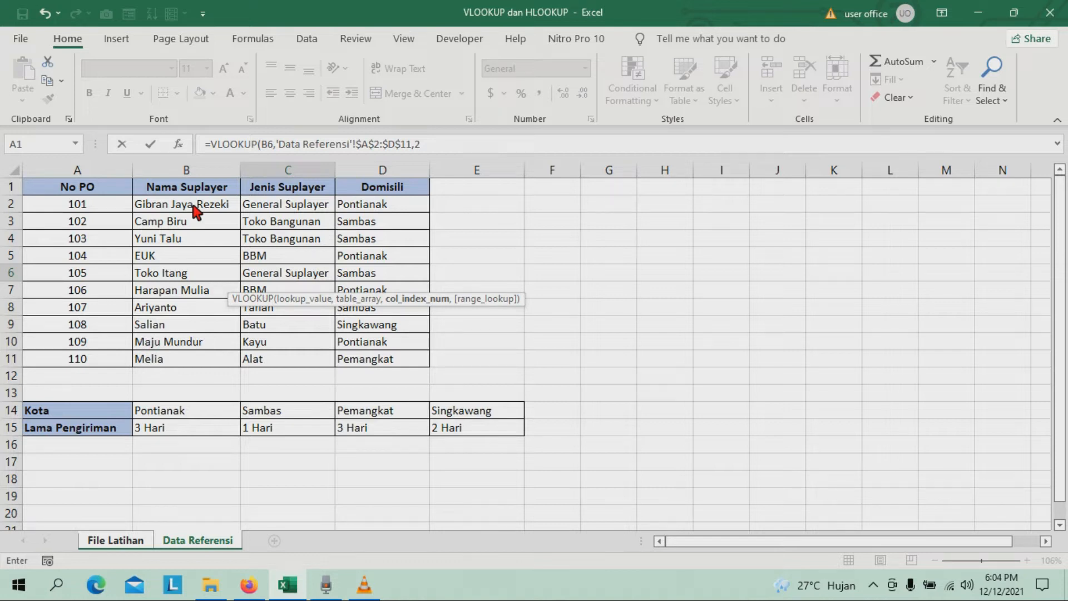
{"action": "type", "text": ","}
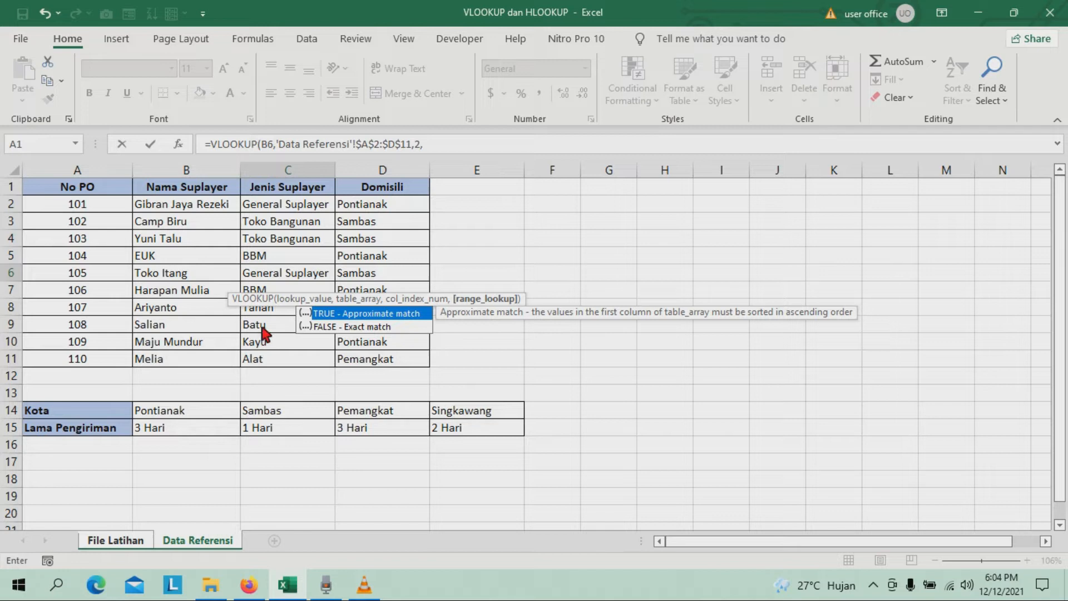
{"action": "left_click", "coordinate": [328, 328]}
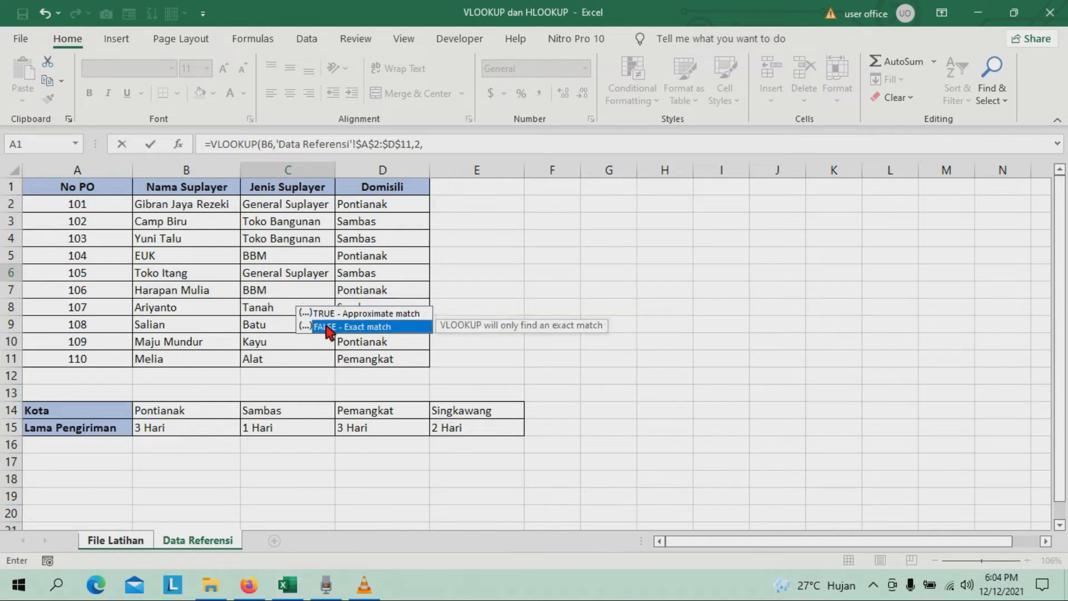
{"action": "double_click", "coordinate": [329, 328]}
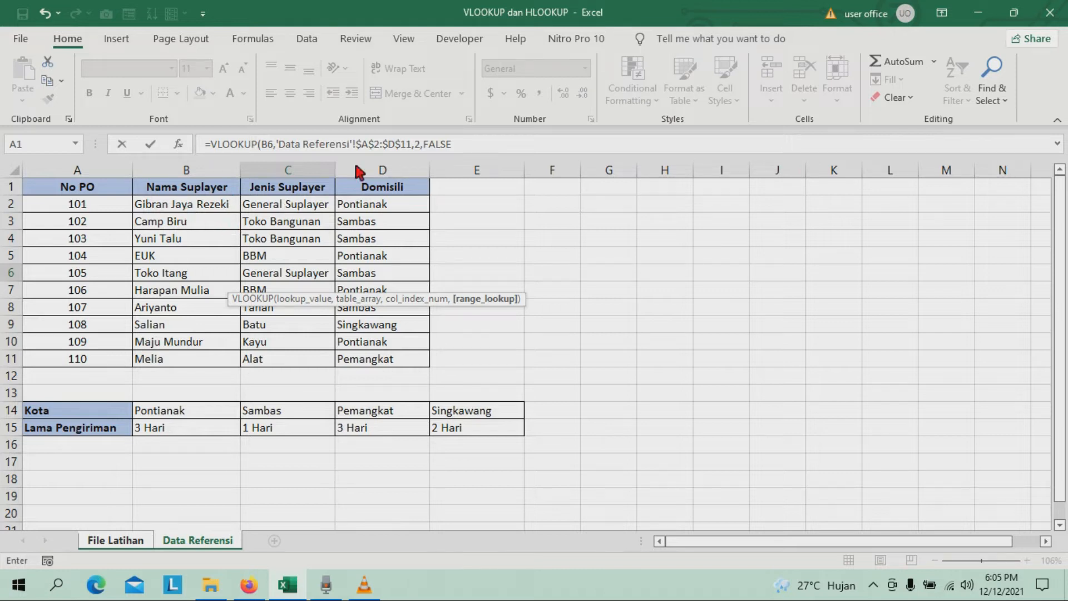
{"action": "left_click", "coordinate": [460, 140]}
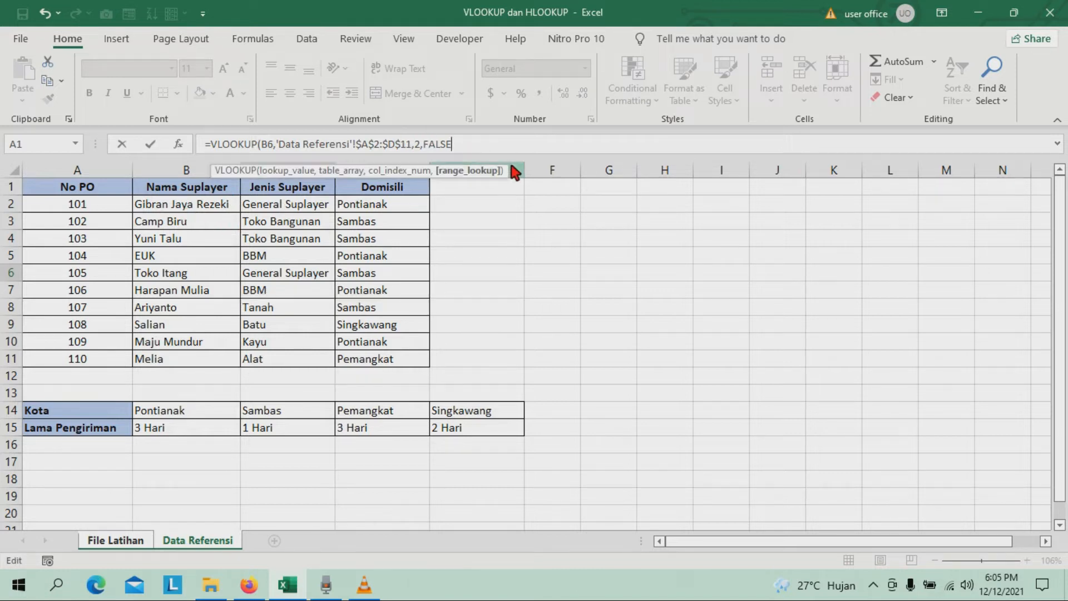
{"action": "type", "text": ")"}
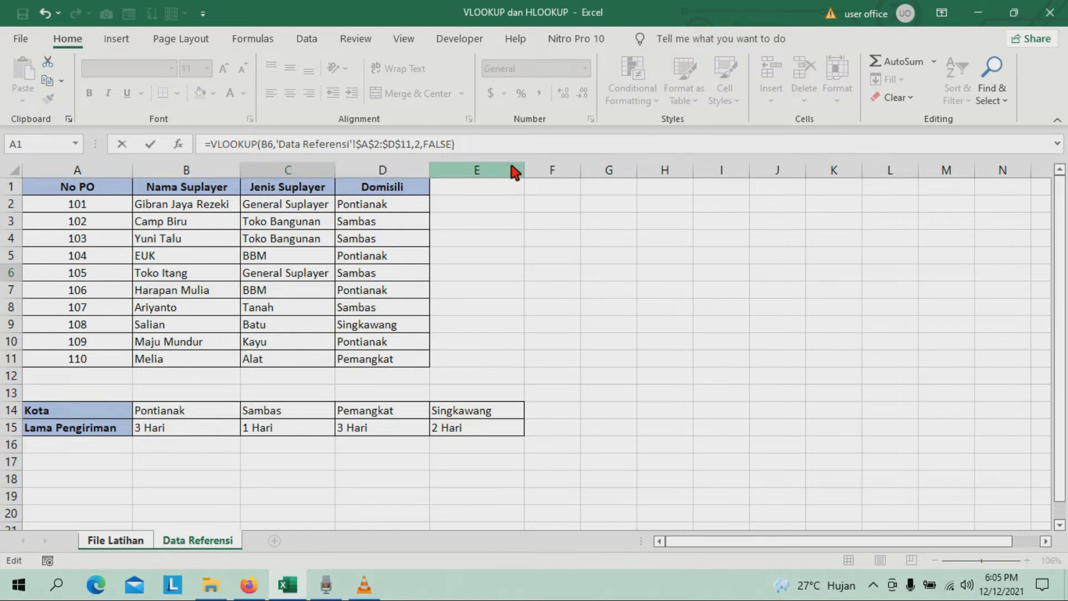
{"action": "key", "text": "Return"}
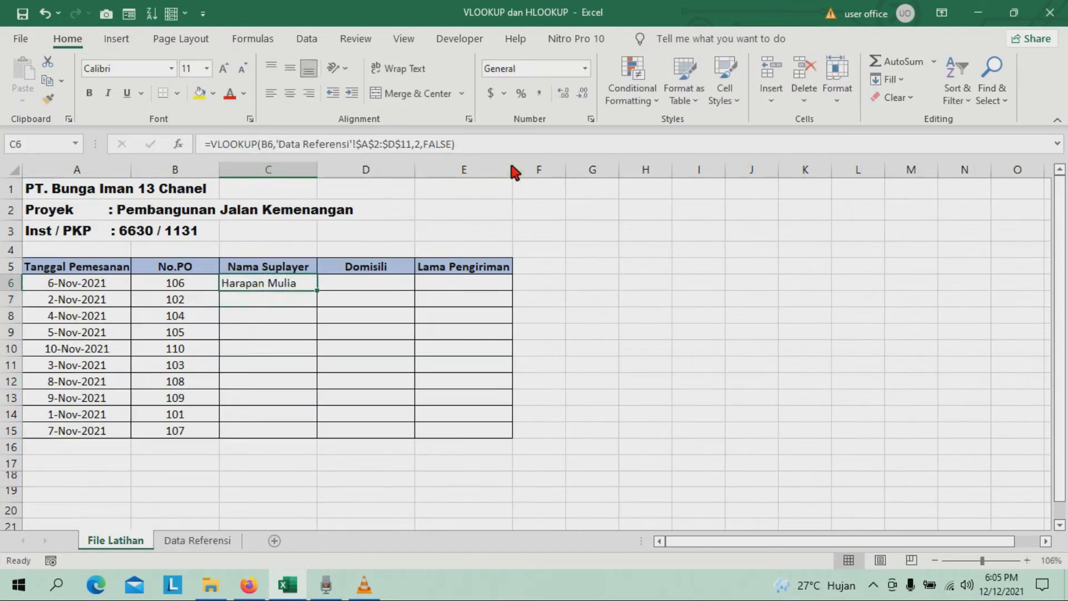
Check the supplier returned for No.PO 106 against its row in the Data Referensi table.
{"action": "left_click", "coordinate": [192, 283]}
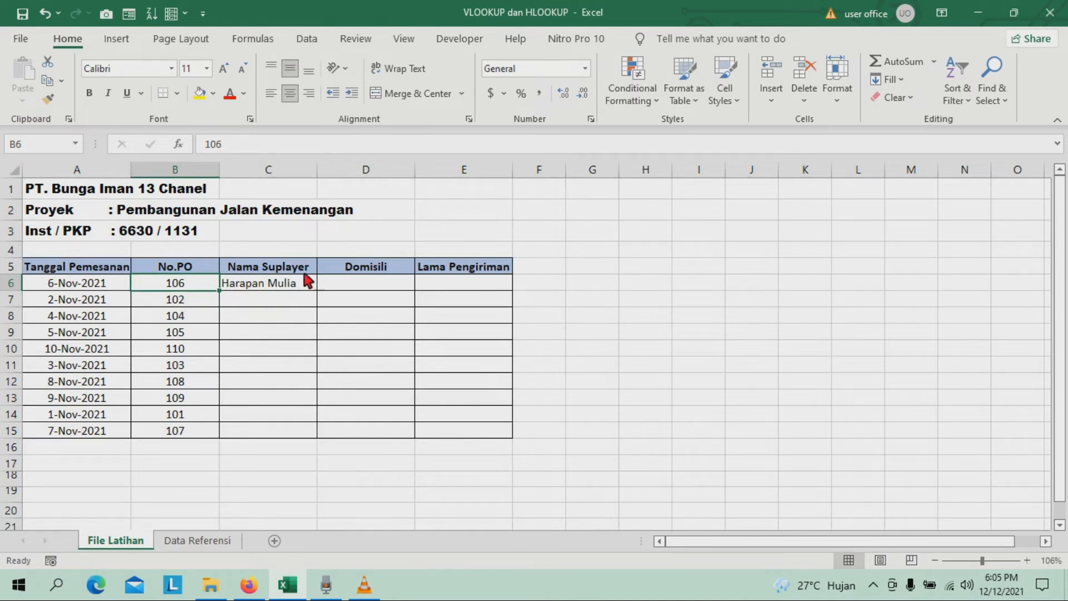
{"action": "left_click", "coordinate": [195, 541]}
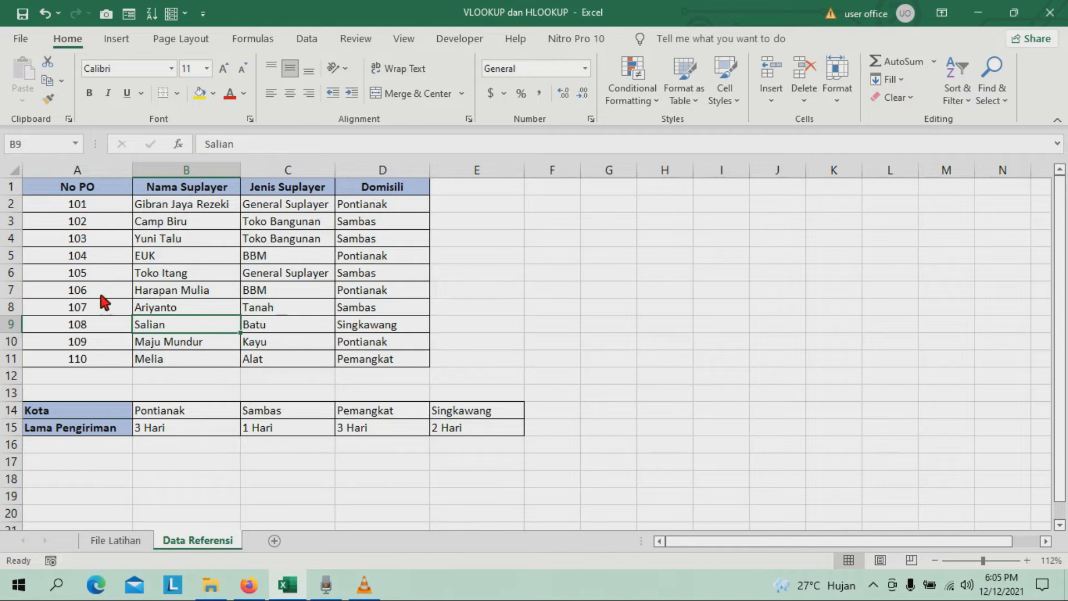
{"action": "left_click", "coordinate": [187, 292]}
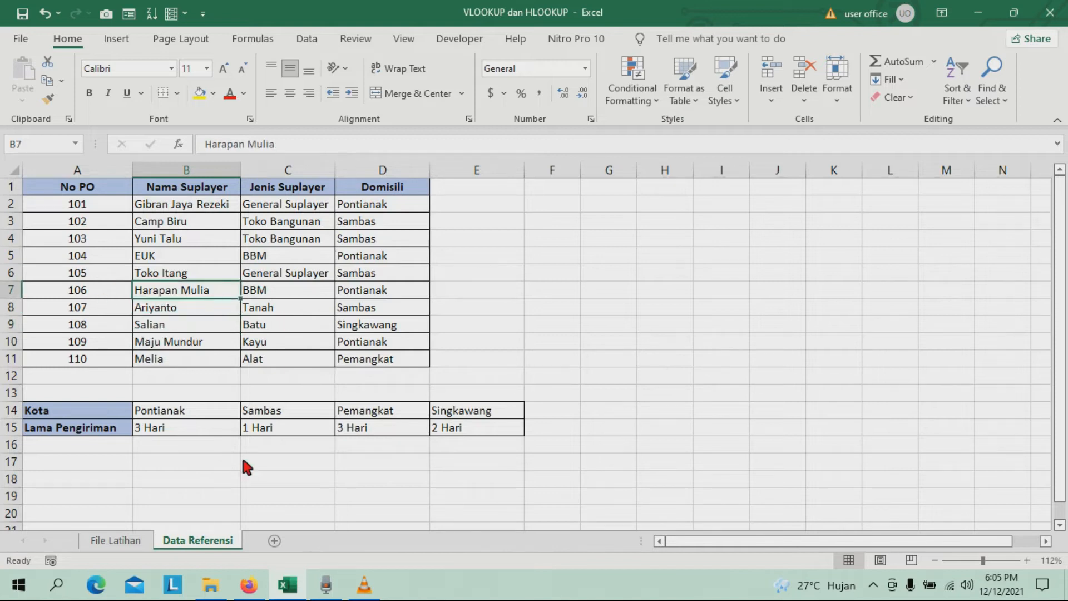
{"action": "left_click", "coordinate": [133, 541]}
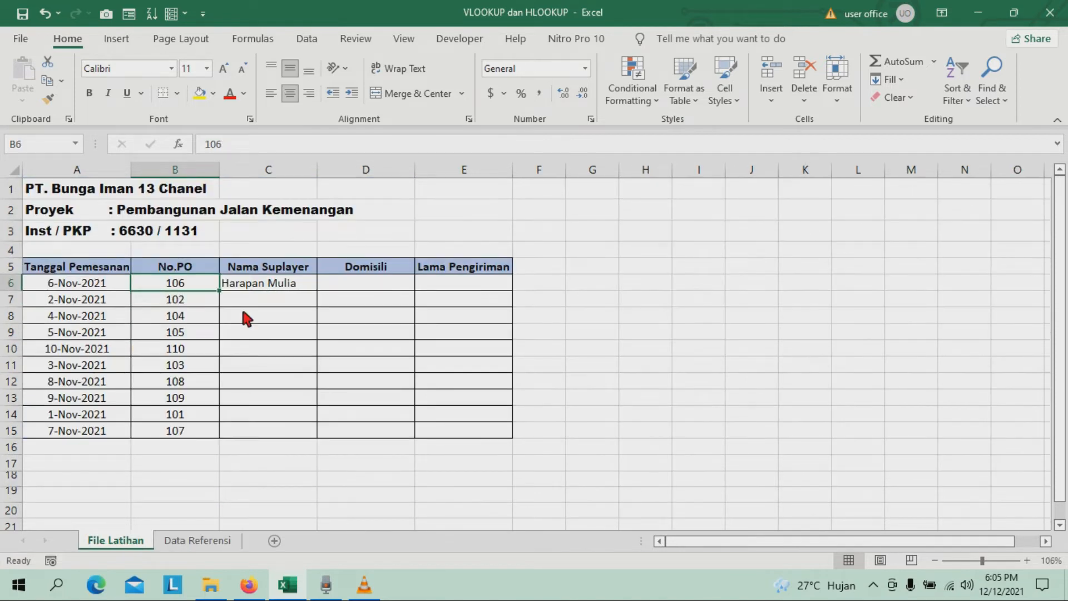
Fill the VLOOKUP formula from C6 down to C15 and compare the supplier names with the Data Referensi sheet.
{"action": "left_click", "coordinate": [296, 283]}
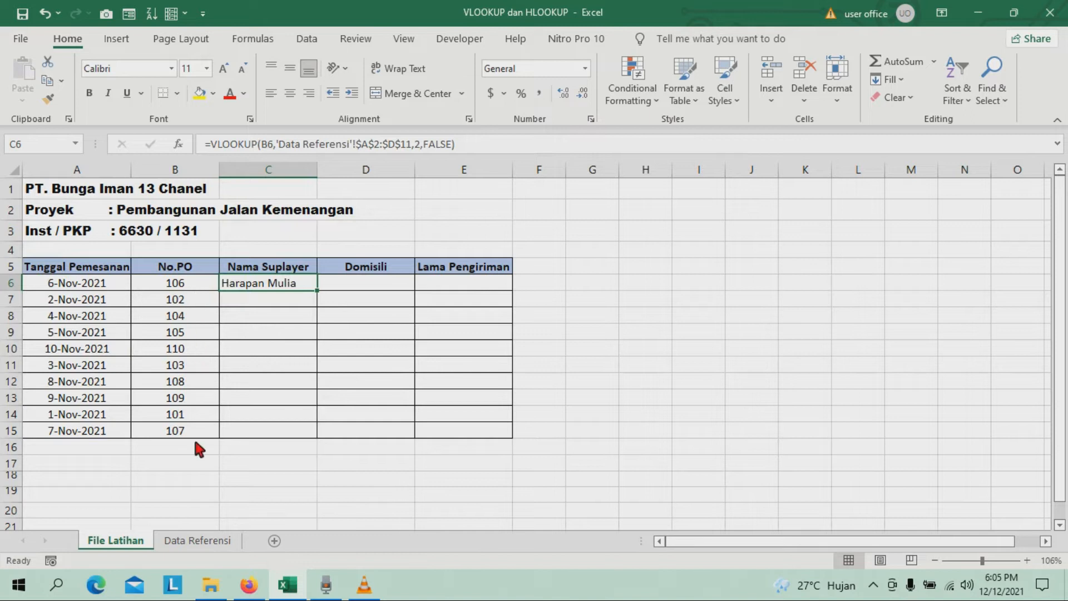
{"action": "double_click", "coordinate": [319, 292]}
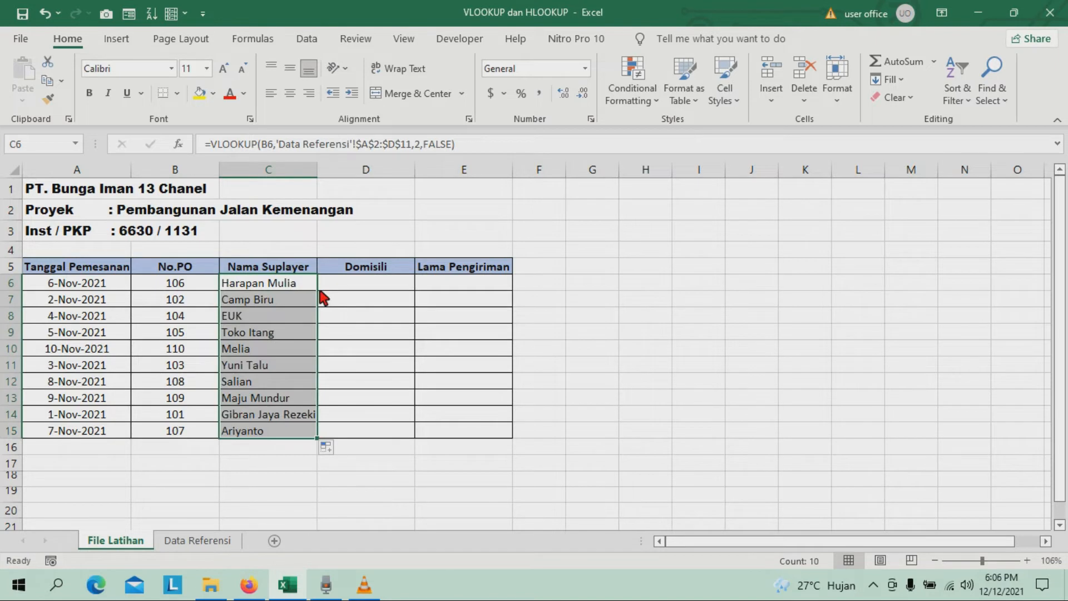
{"action": "left_click", "coordinate": [287, 299]}
{"action": "left_click", "coordinate": [267, 428]}
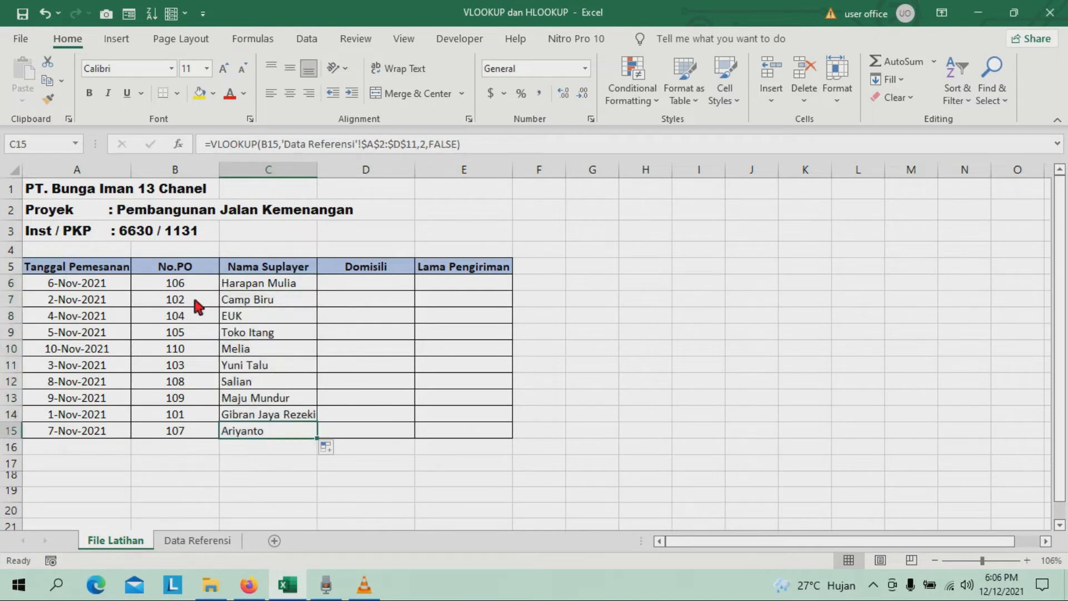
{"action": "left_click", "coordinate": [198, 540]}
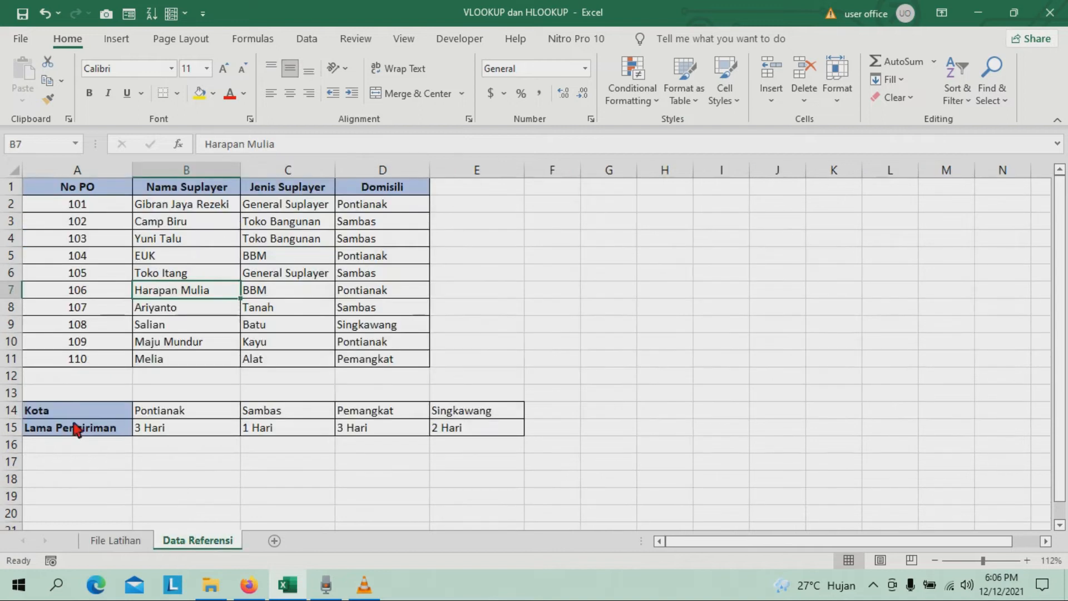
Compare the supplier name for No.PO 104 in the order table with its row on the Data Referensi sheet.
{"action": "left_click", "coordinate": [133, 542]}
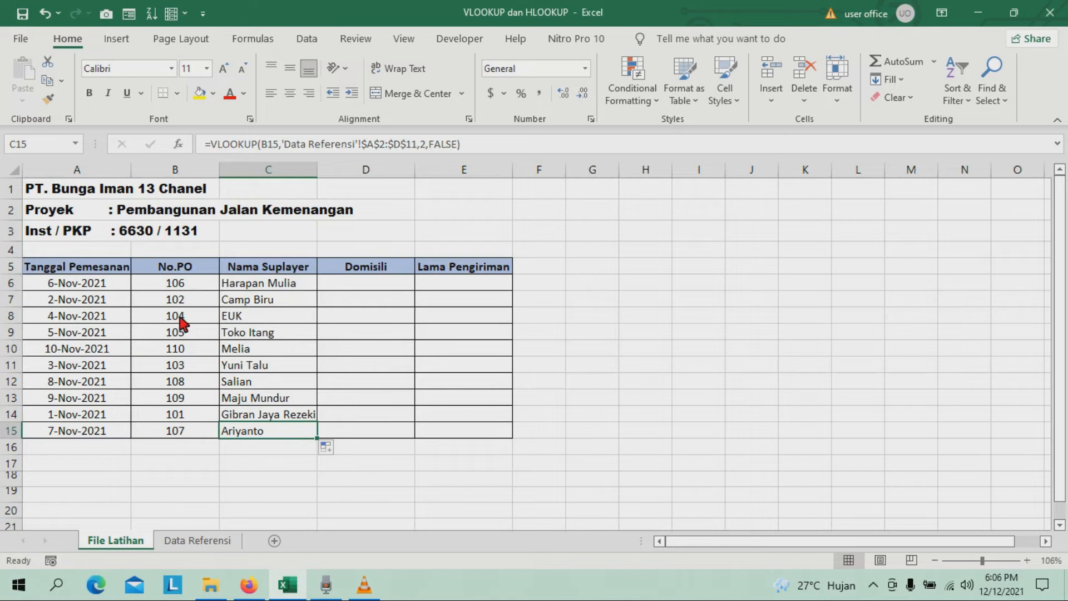
{"action": "left_click", "coordinate": [222, 542]}
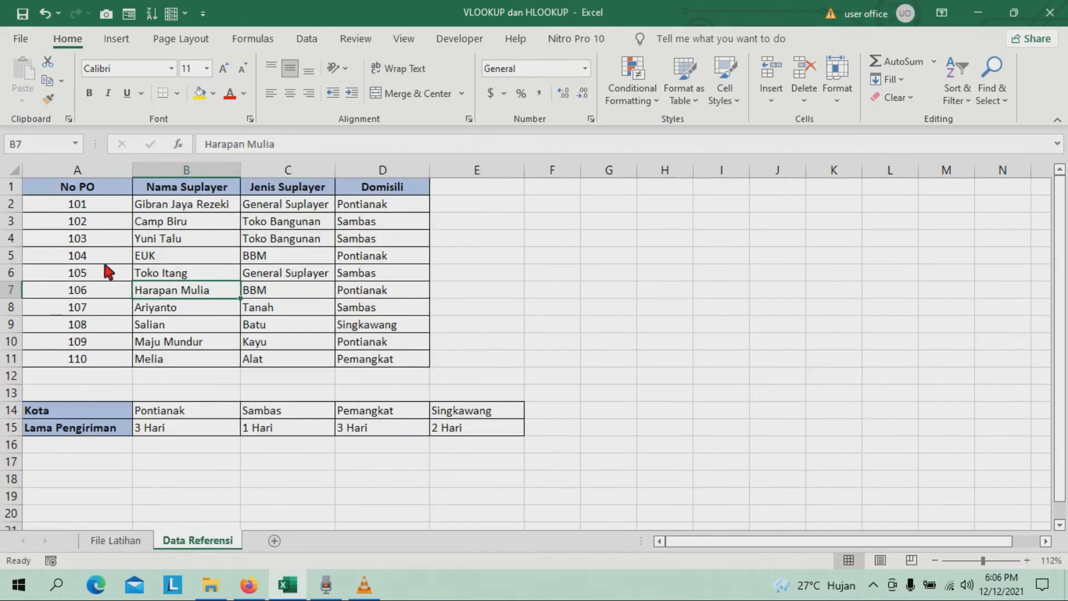
{"action": "left_click", "coordinate": [117, 541]}
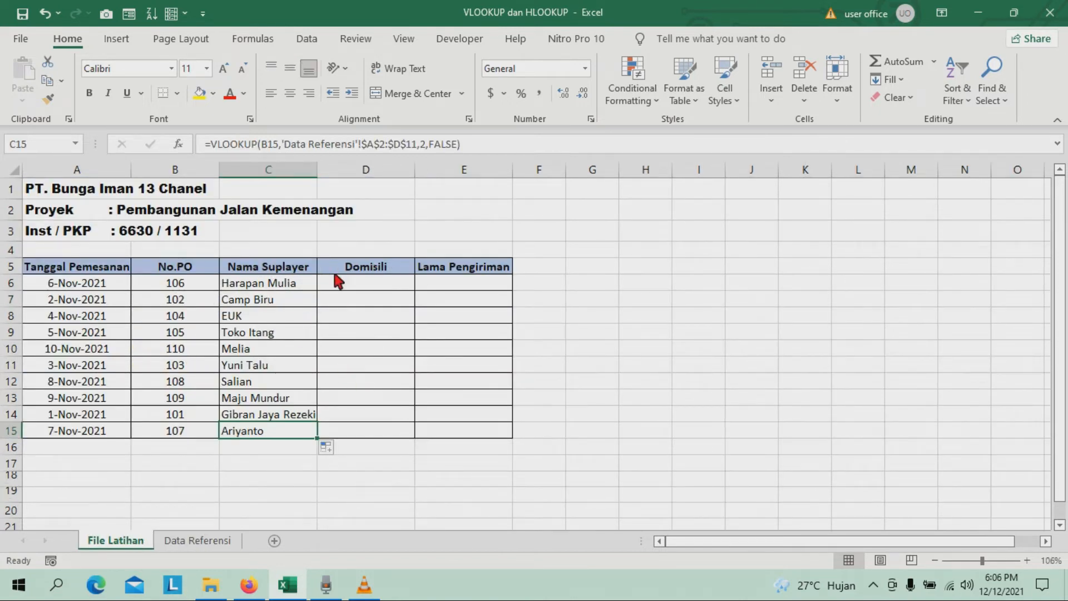
Start a VLOOKUP formula in D6 of the Domisili column with the supplier name in C6 as the lookup value.
{"action": "left_click", "coordinate": [385, 270]}
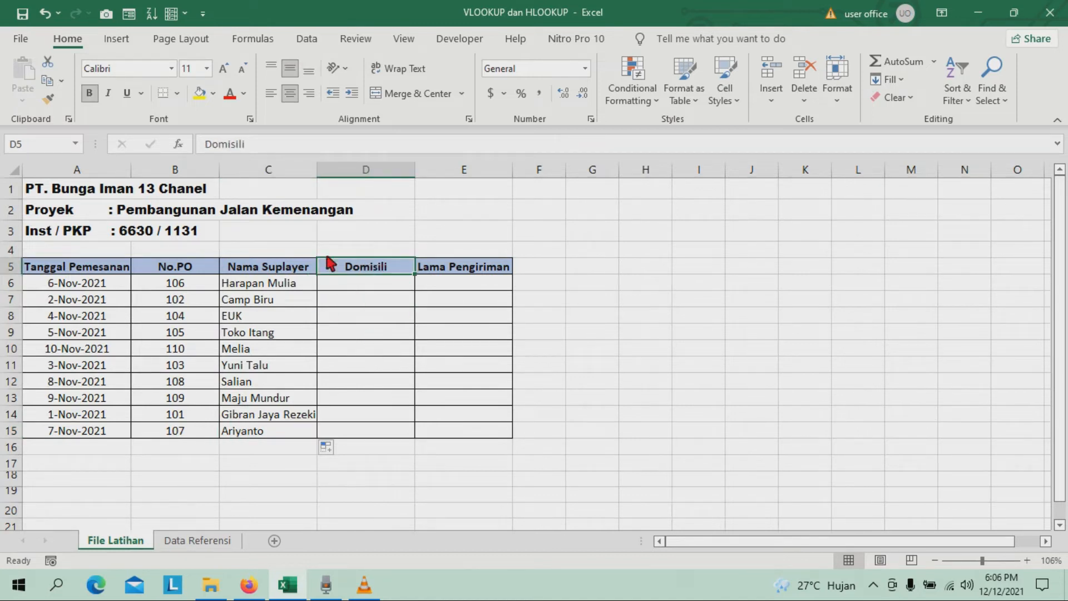
{"action": "left_click", "coordinate": [374, 279]}
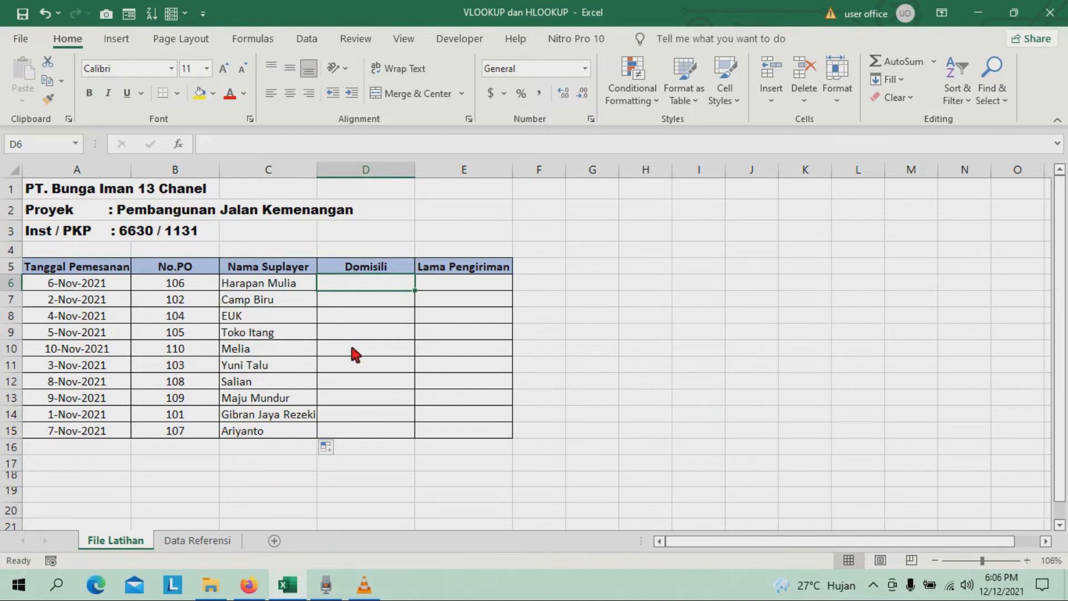
{"action": "left_click", "coordinate": [201, 541]}
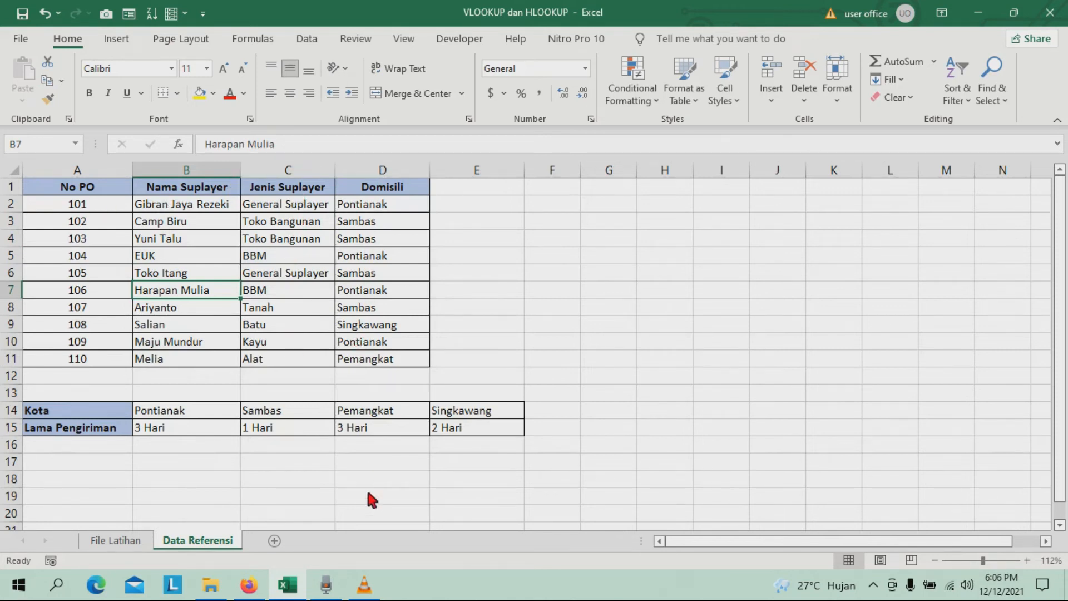
{"action": "left_click", "coordinate": [107, 540]}
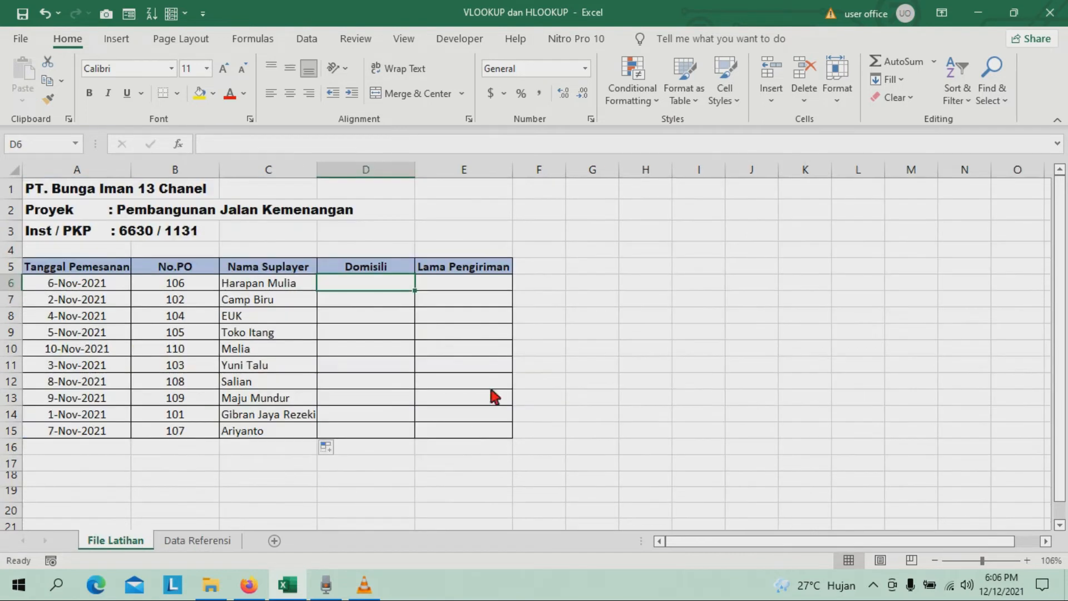
{"action": "type", "text": "="}
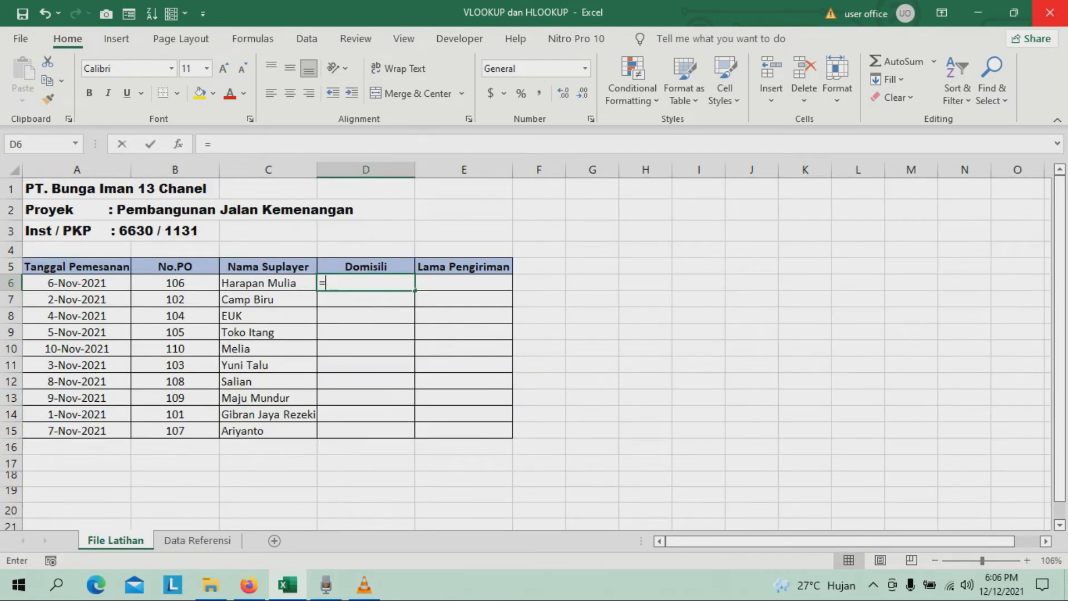
{"action": "type", "text": "VLO"}
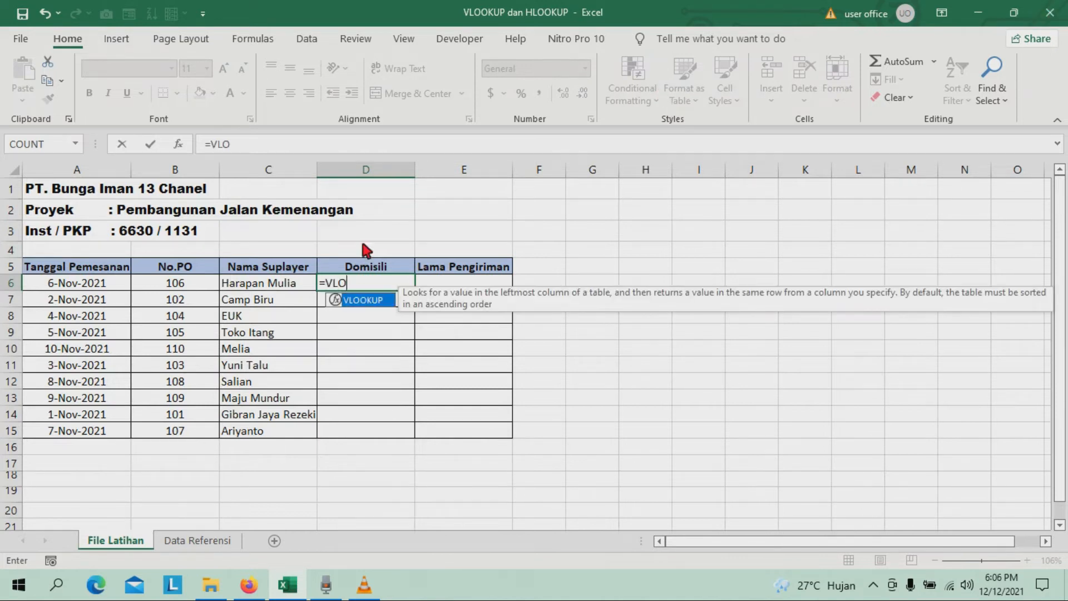
{"action": "double_click", "coordinate": [365, 301]}
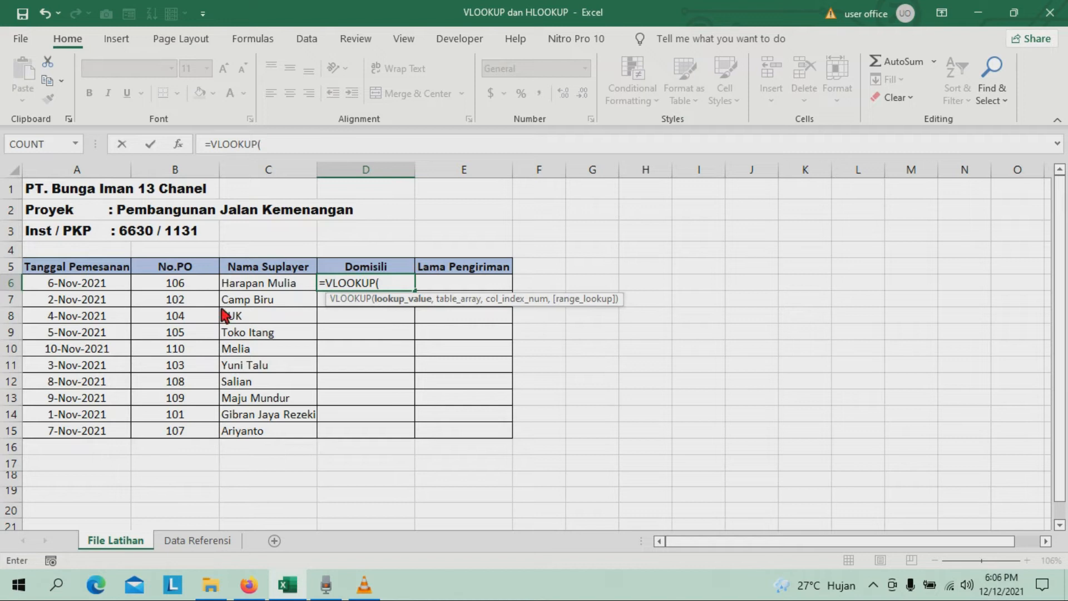
{"action": "left_click", "coordinate": [262, 283]}
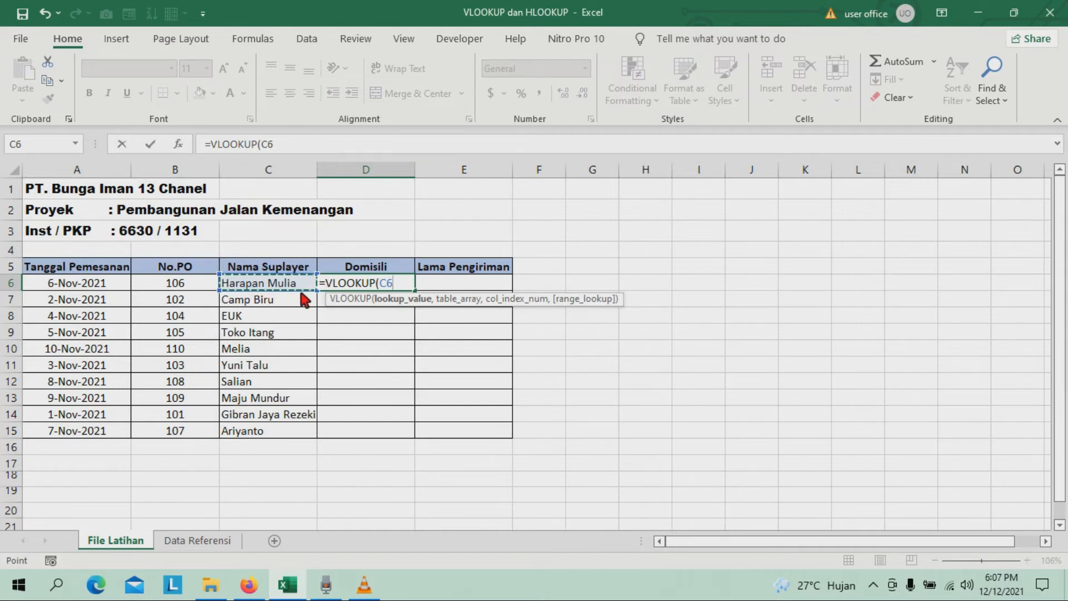
{"action": "type", "text": ","}
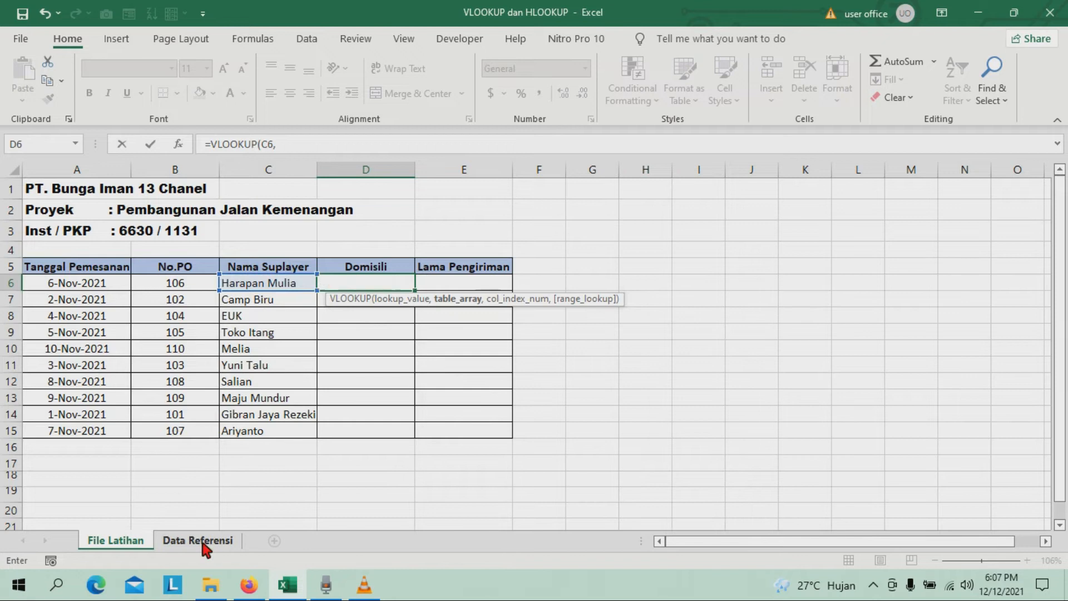
Set the VLOOKUP table array to the range A2:D11 on the Data Referensi sheet.
{"action": "left_click", "coordinate": [227, 540]}
{"action": "left_click_drag", "start_coordinate": [67, 205], "coordinate": [389, 365]}
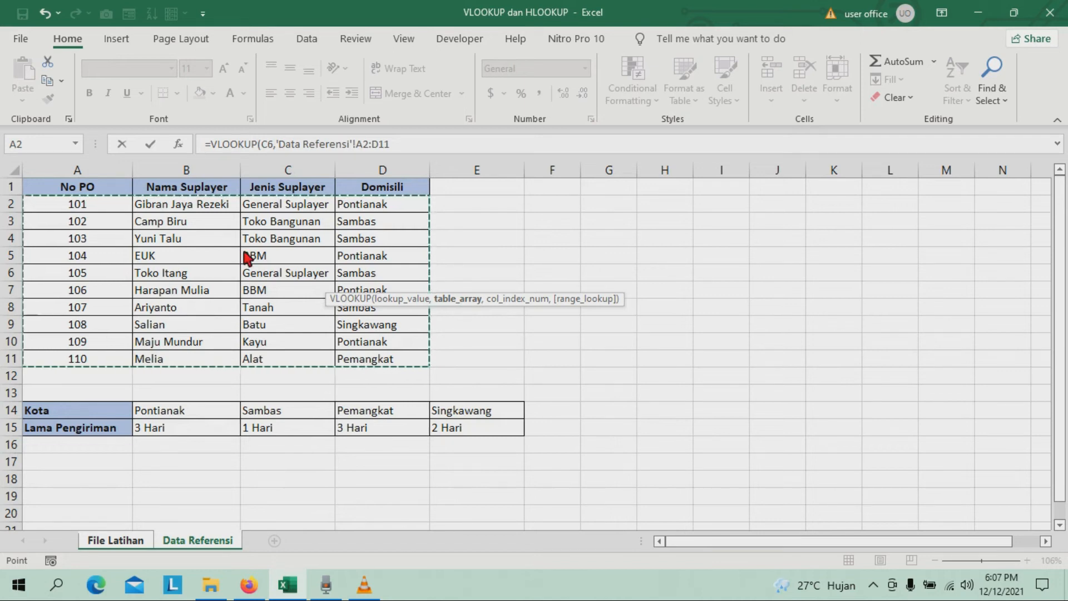
{"action": "type", "text": ","}
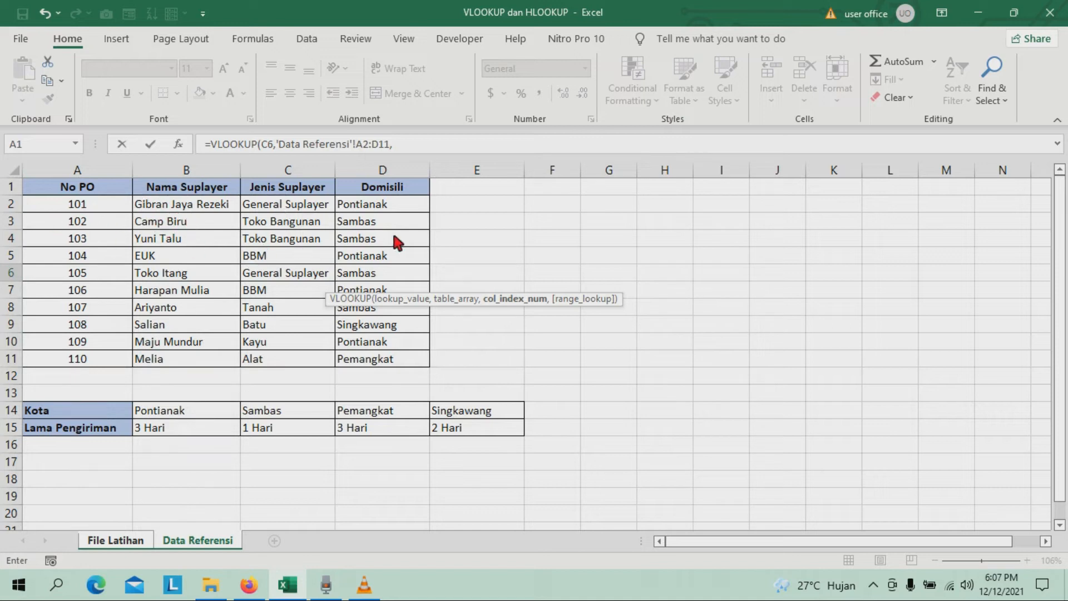
Complete the Domisili VLOOKUP with column index 4 and exact match (FALSE), and enter the formula in D6.
{"action": "type", "text": "4,FA"}
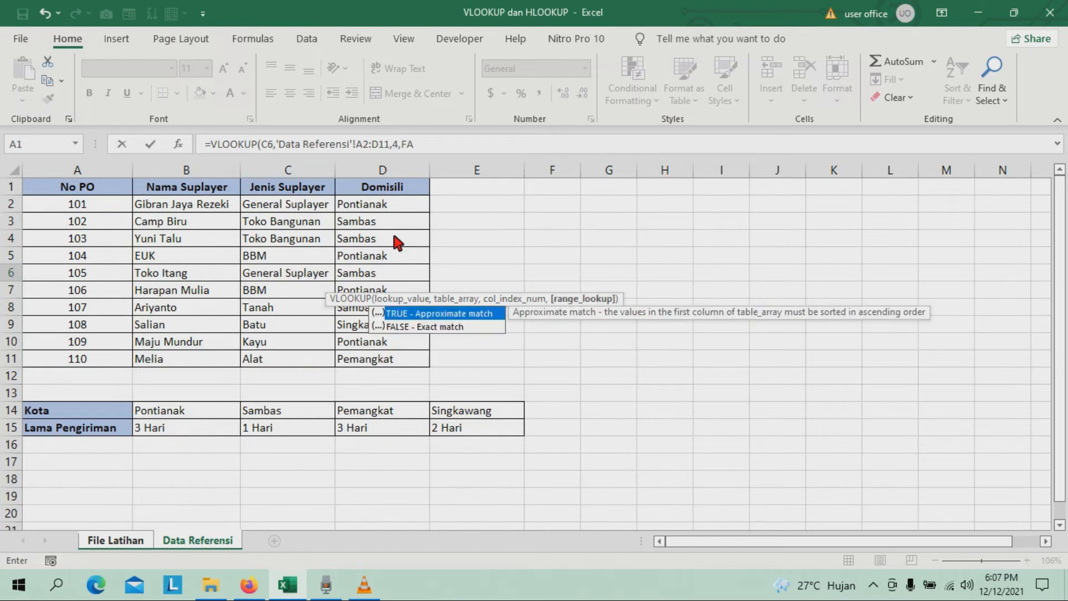
{"action": "left_click", "coordinate": [448, 329]}
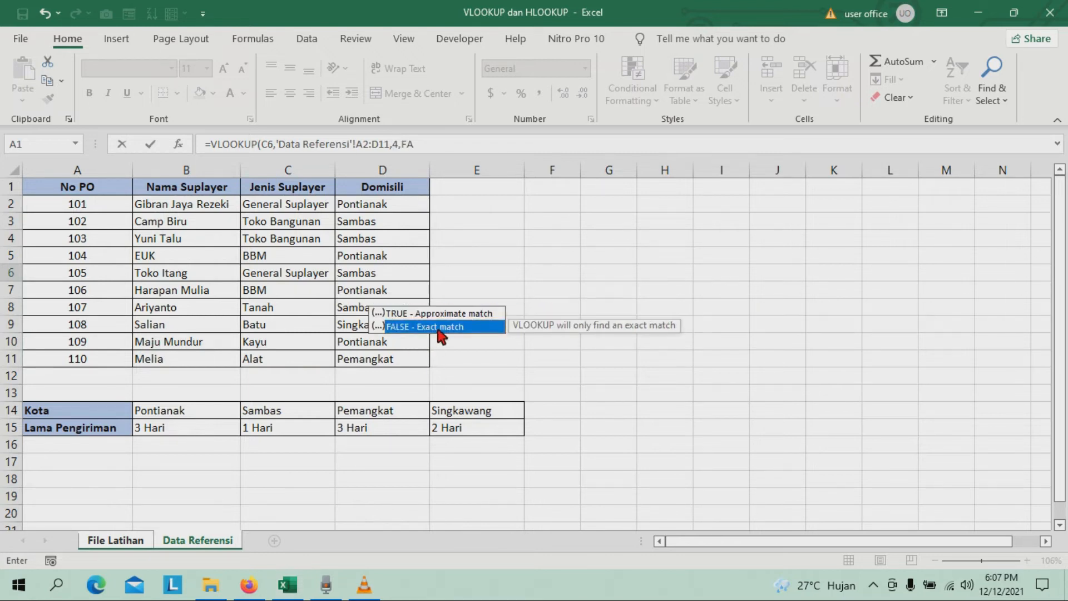
{"action": "double_click", "coordinate": [466, 329]}
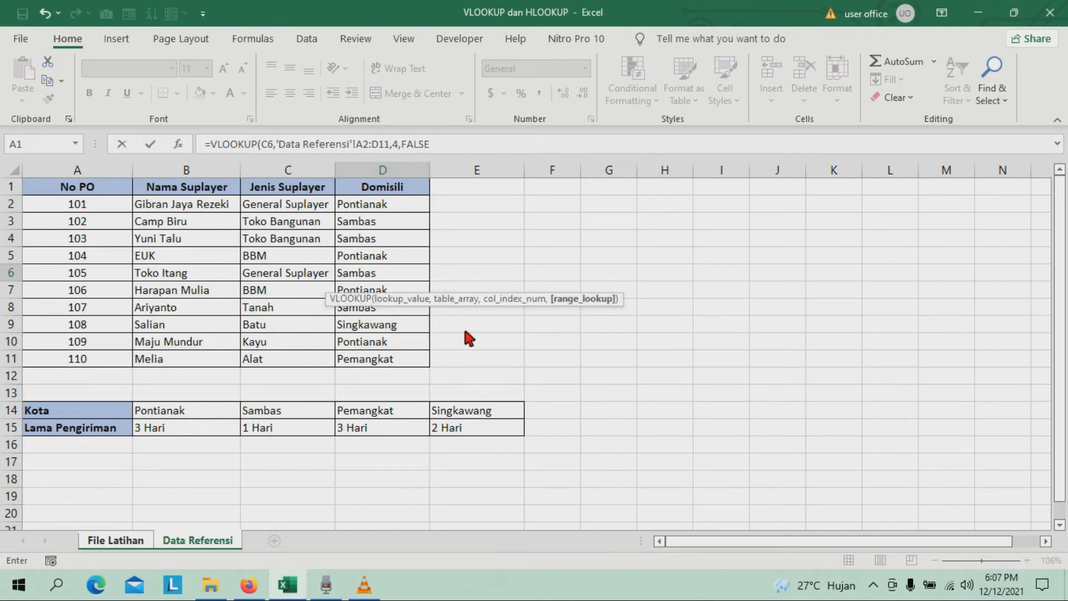
{"action": "key", "text": "Return"}
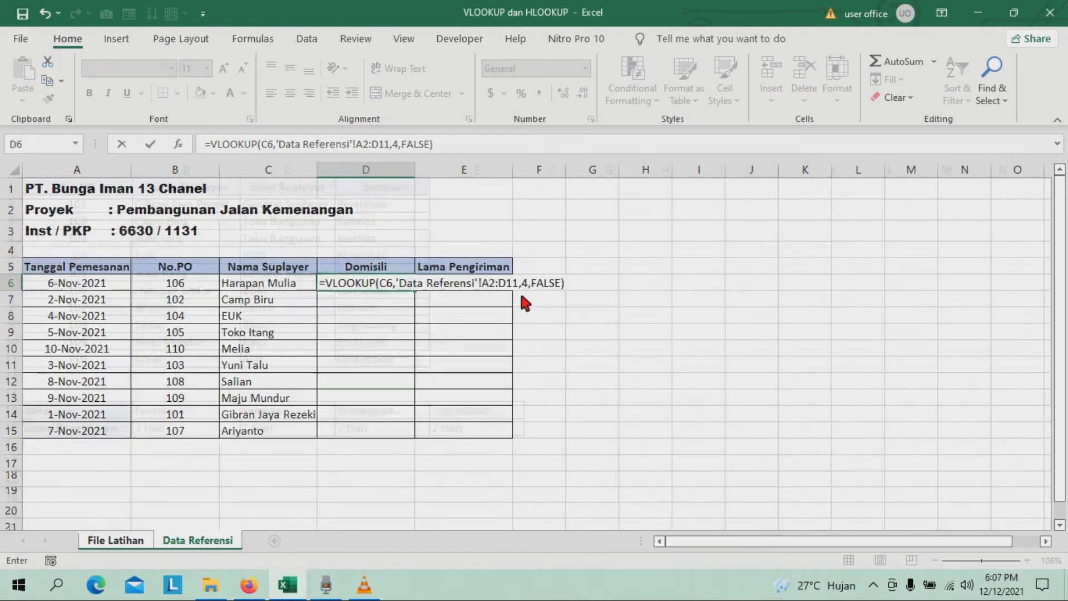
Change the lookup value of the VLOOKUP in D6 to the No.PO cell B6.
{"action": "left_click", "coordinate": [370, 286]}
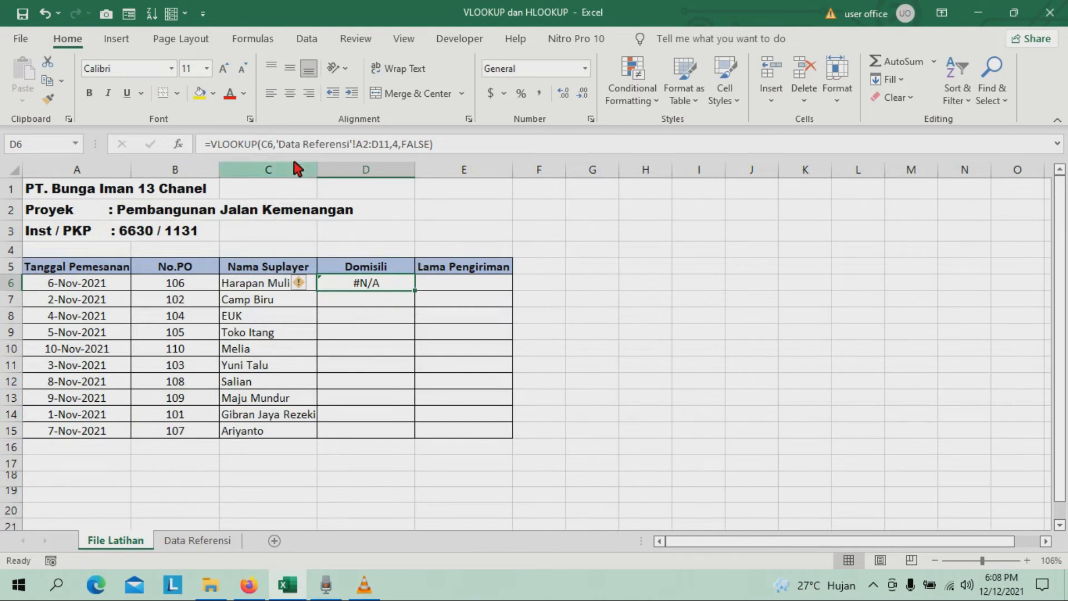
{"action": "left_click", "coordinate": [274, 143]}
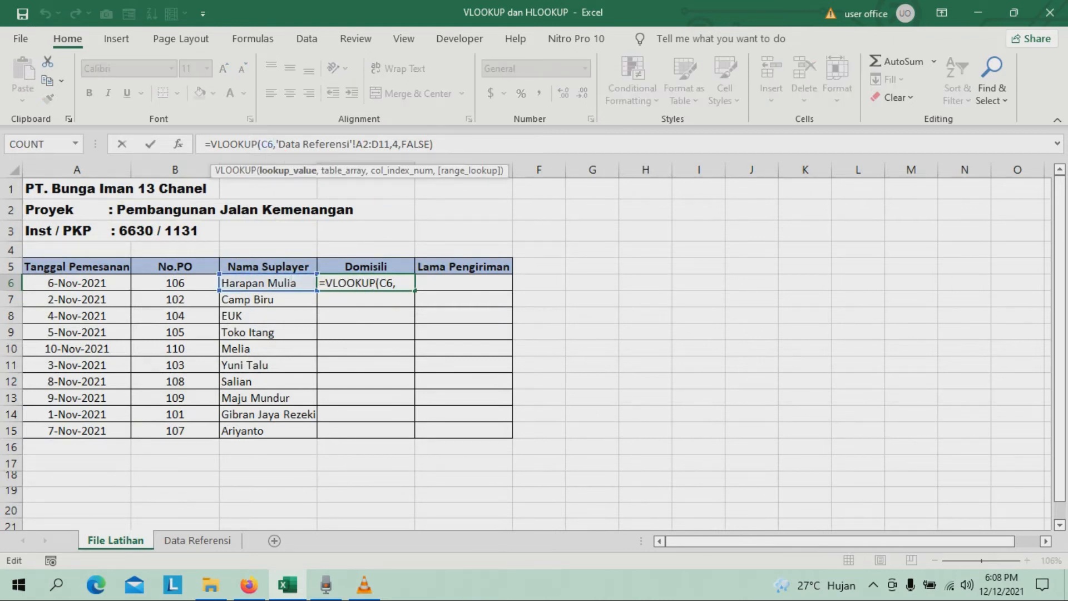
{"action": "key", "text": "BackSpace"}
{"action": "key", "text": "BackSpace"}
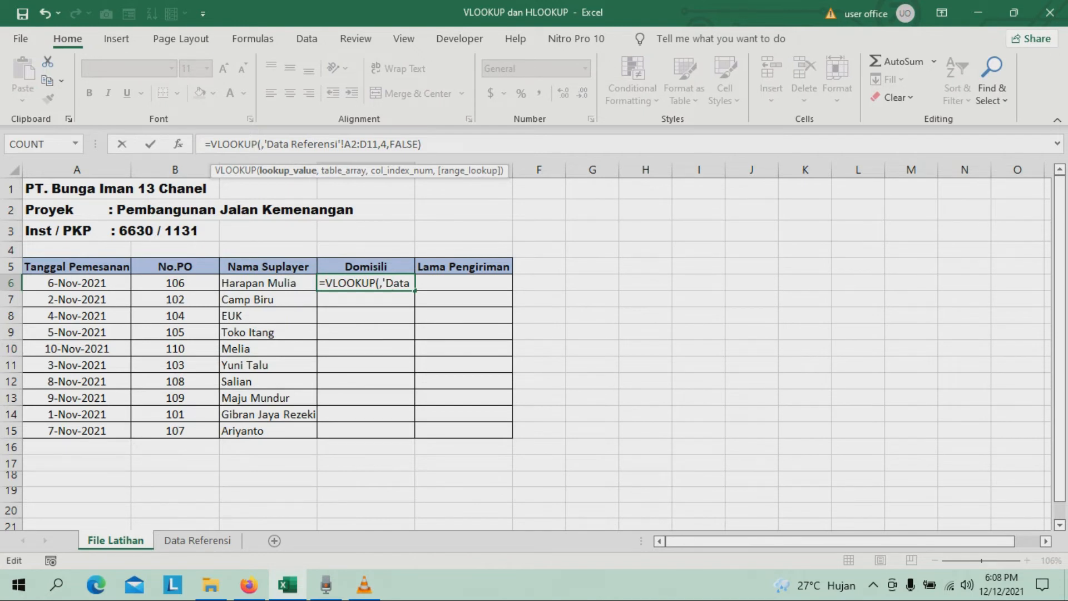
{"action": "type", "text": "B"}
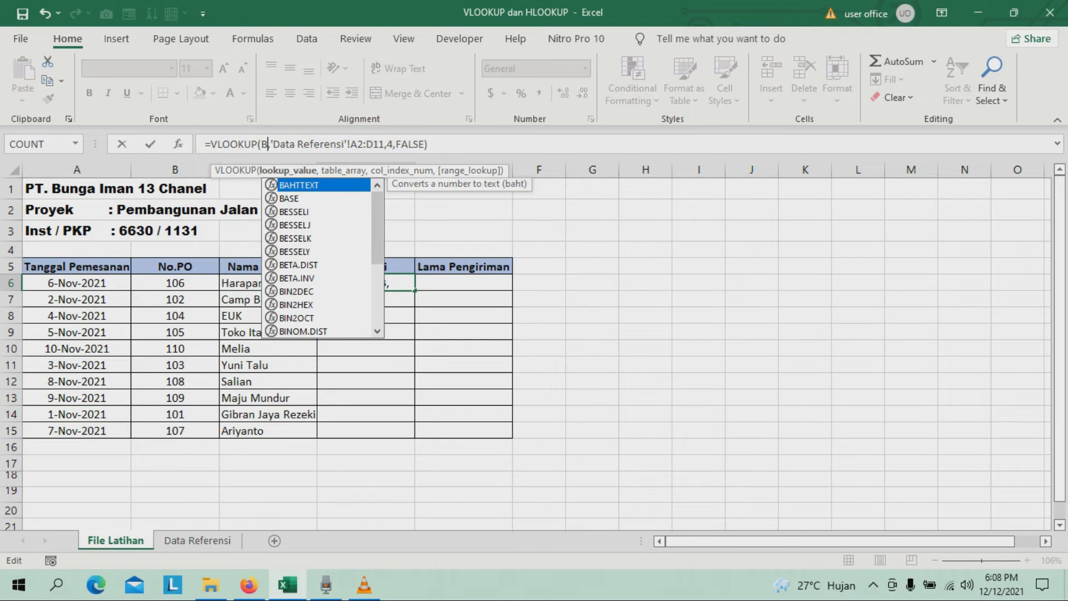
{"action": "type", "text": "6"}
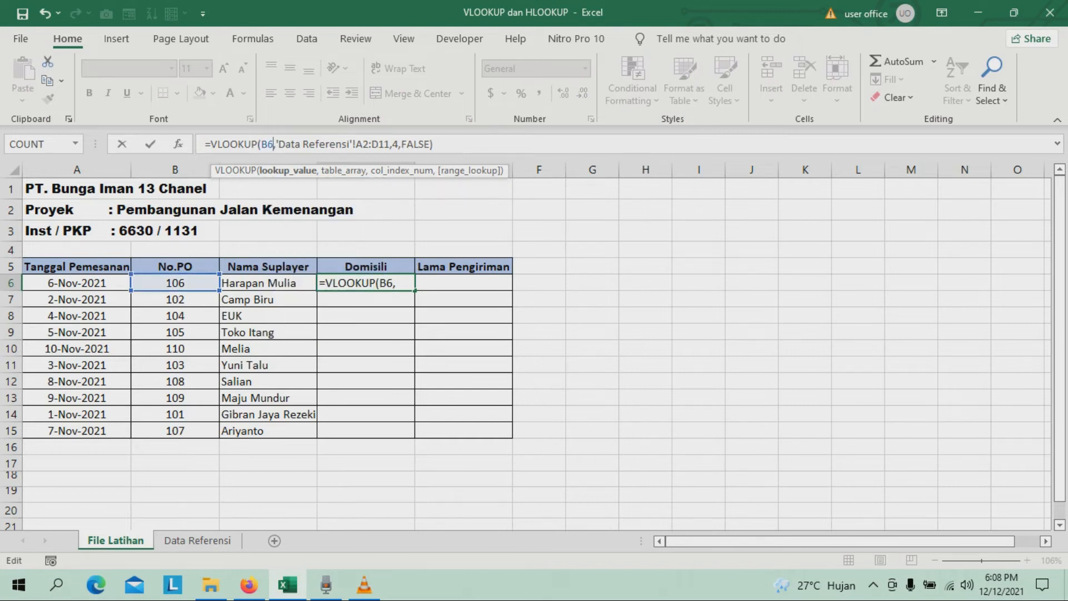
{"action": "key", "text": "Return"}
{"action": "key", "text": "Up"}
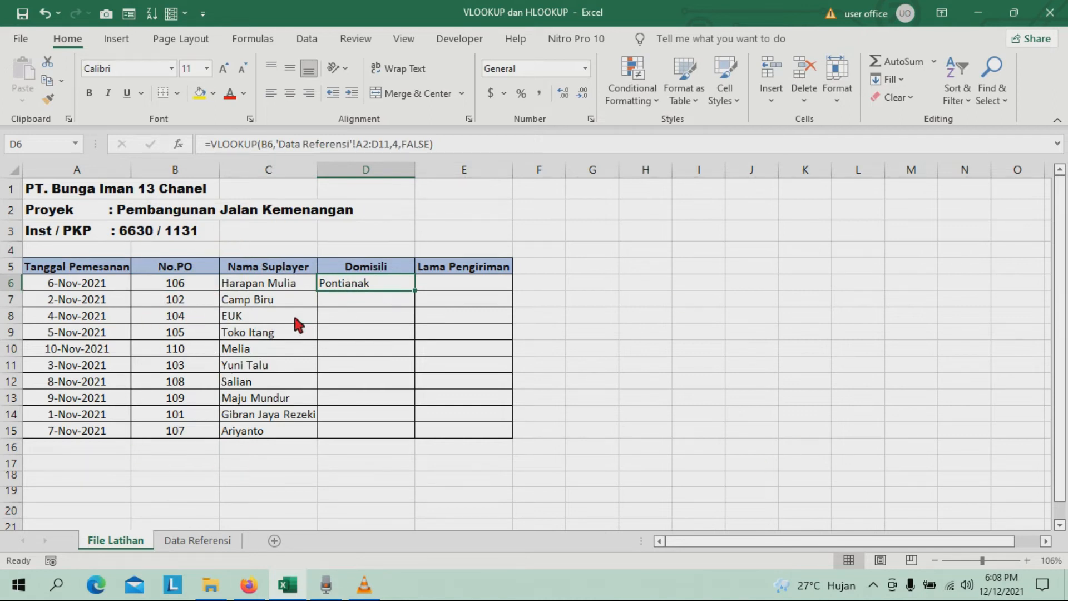
Fill the Domisili VLOOKUP from D6 down to D15 and compare the results with the Data Referensi sheet.
{"action": "double_click", "coordinate": [417, 291]}
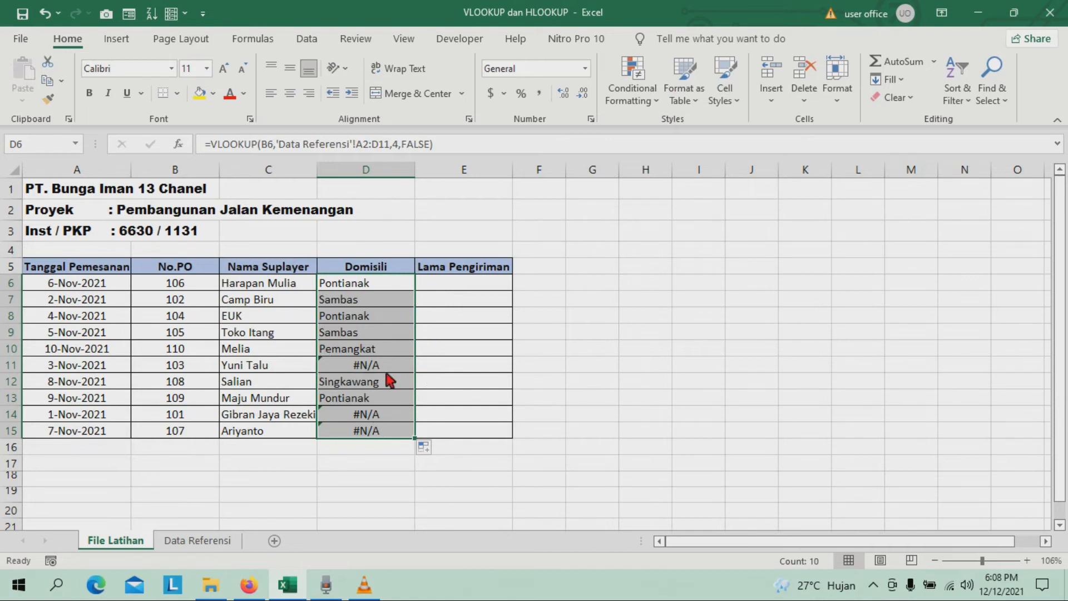
{"action": "left_click", "coordinate": [367, 284]}
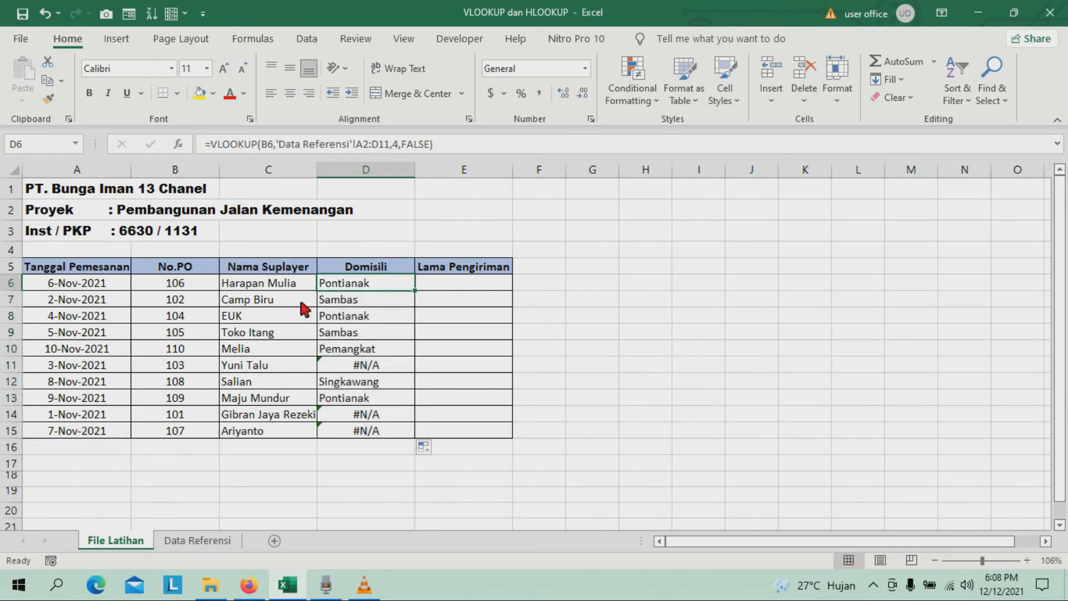
{"action": "left_click", "coordinate": [197, 541]}
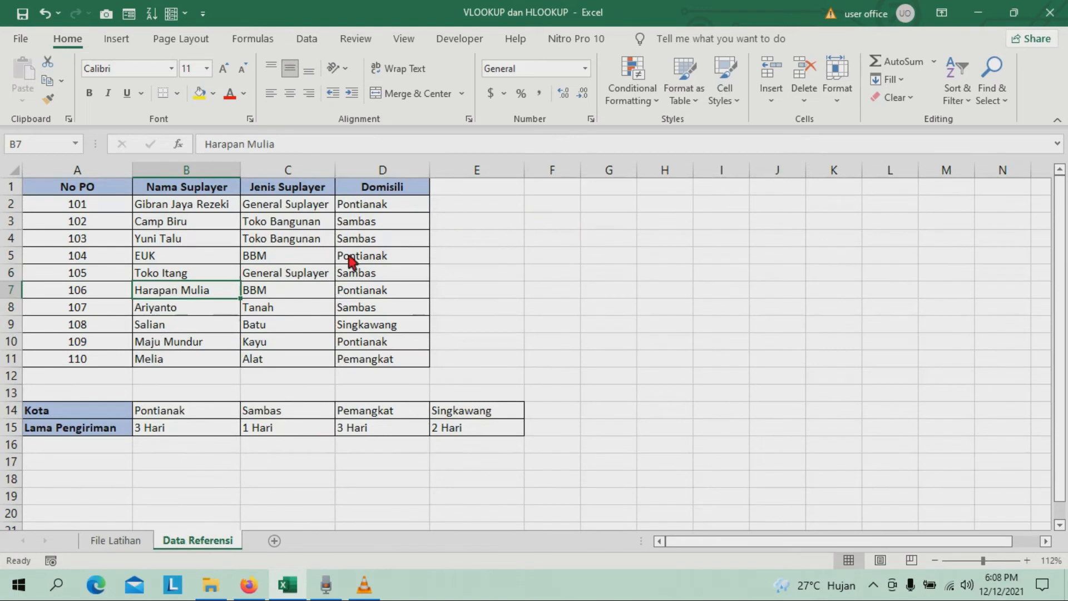
{"action": "left_click", "coordinate": [124, 542]}
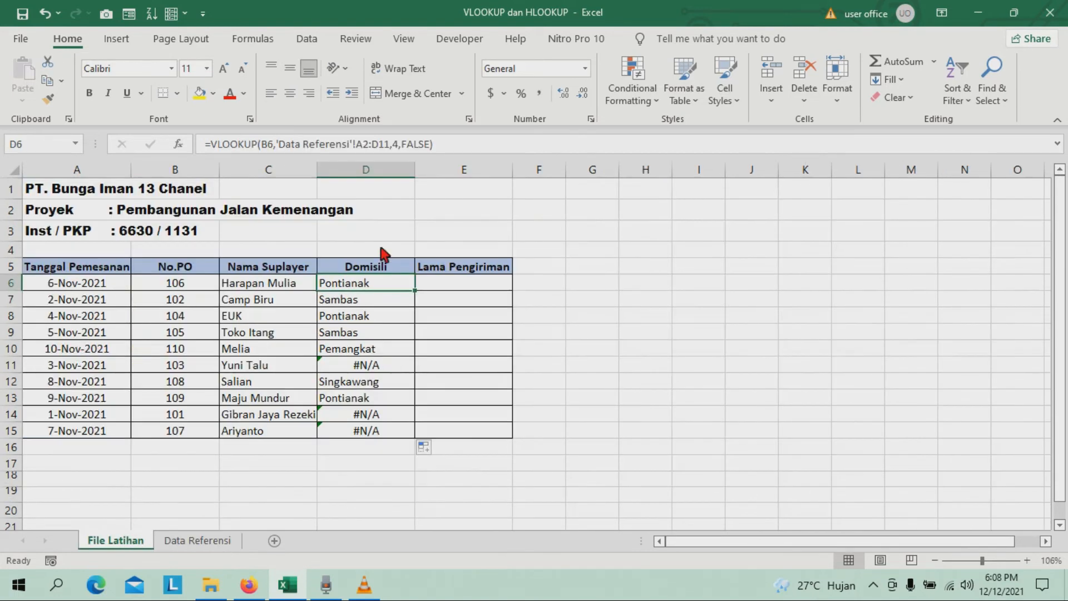
Examine the table array in the D11 formula against the full reference range A2:D11 on the Data Referensi sheet.
{"action": "left_click", "coordinate": [198, 540]}
{"action": "left_click_drag", "start_coordinate": [69, 210], "coordinate": [389, 357]}
{"action": "left_click_drag", "start_coordinate": [67, 207], "coordinate": [387, 365]}
{"action": "left_click", "coordinate": [115, 540]}
{"action": "left_click", "coordinate": [361, 366]}
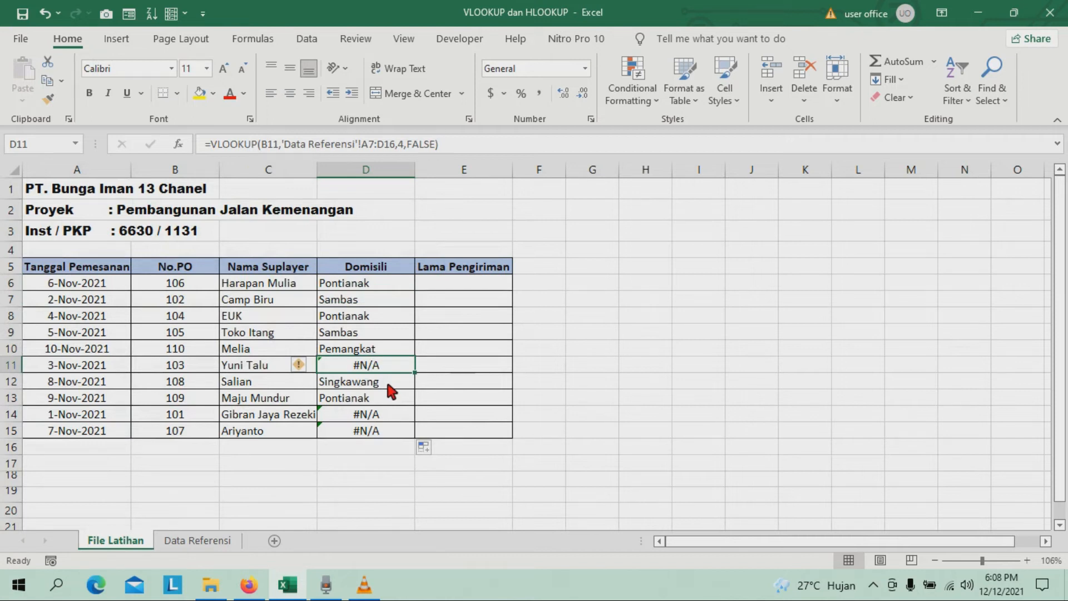
{"action": "key", "text": "F2"}
{"action": "type", "text": "2"}
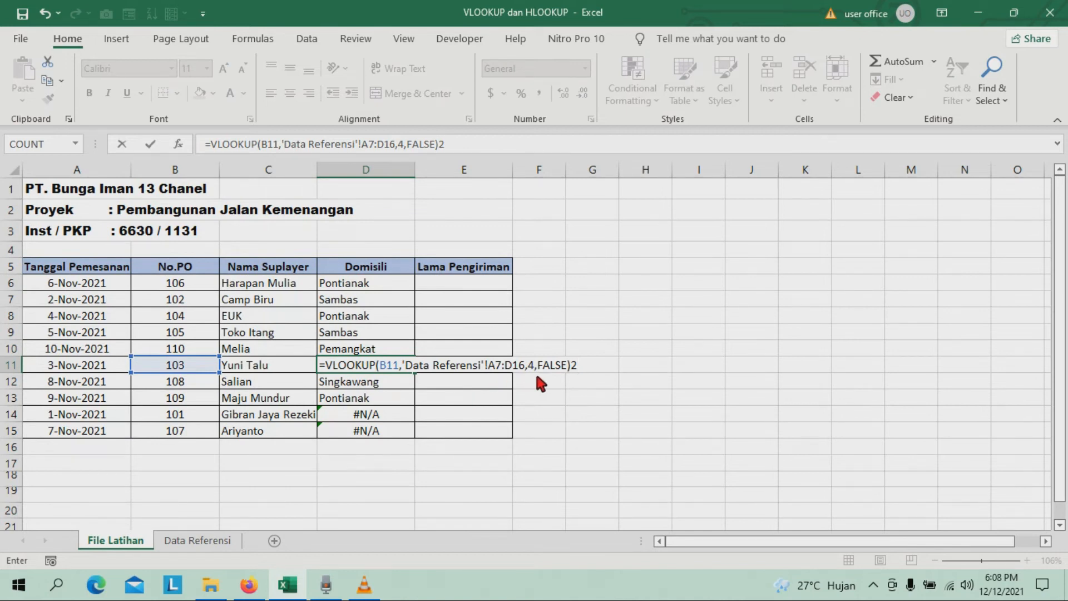
{"action": "key", "text": "ctrl+Return"}
{"action": "left_click", "coordinate": [203, 540]}
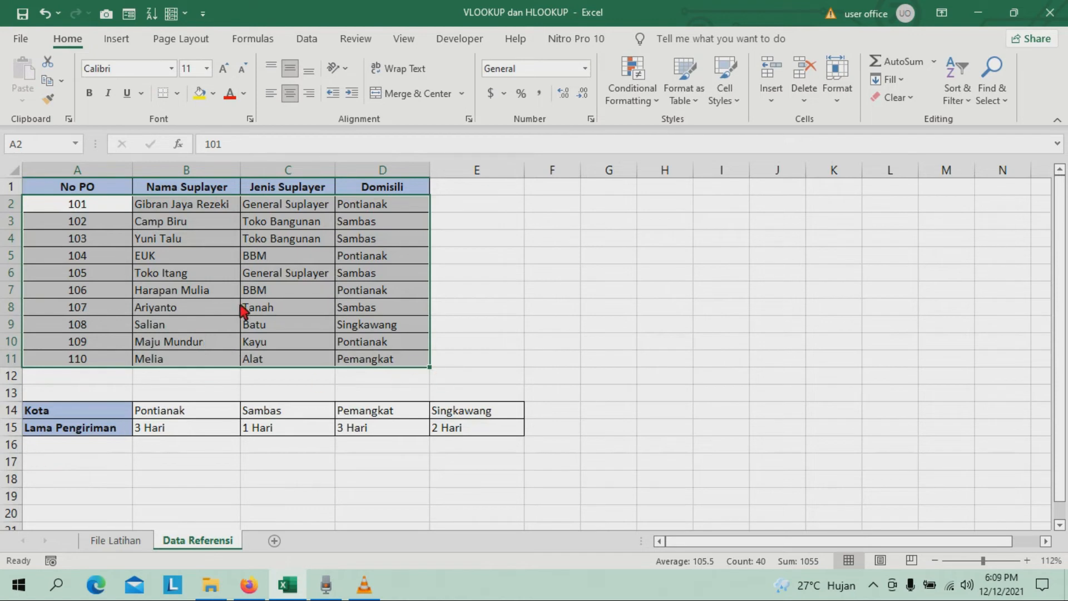
{"action": "left_click", "coordinate": [114, 541]}
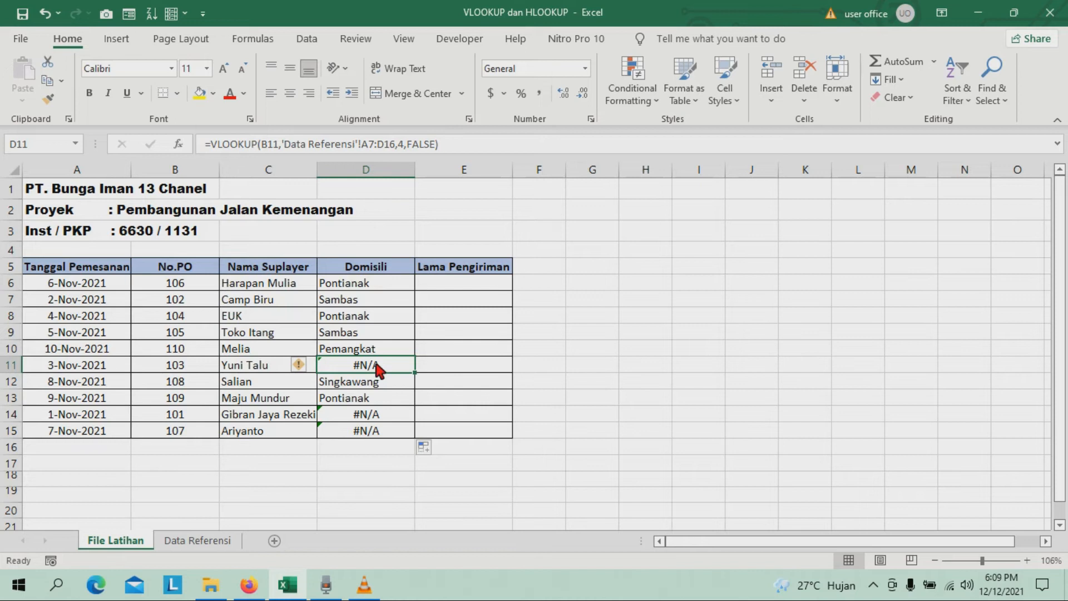
Make the table array in the D6 VLOOKUP absolute as 'Data Referensi'!$A$2:$D$11 and enter the formula.
{"action": "left_click", "coordinate": [398, 283]}
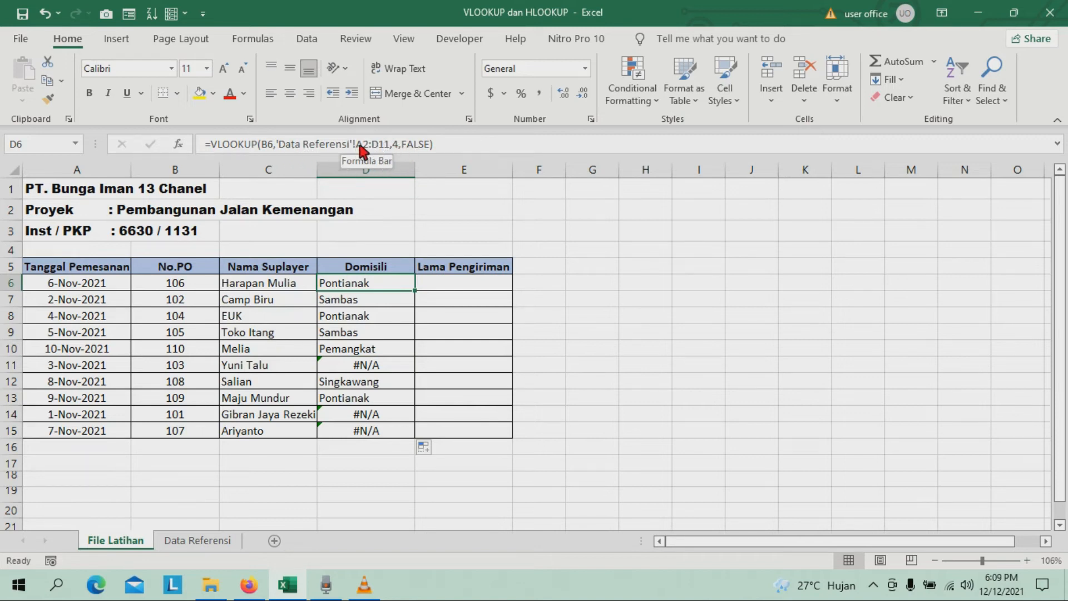
{"action": "left_click", "coordinate": [392, 144]}
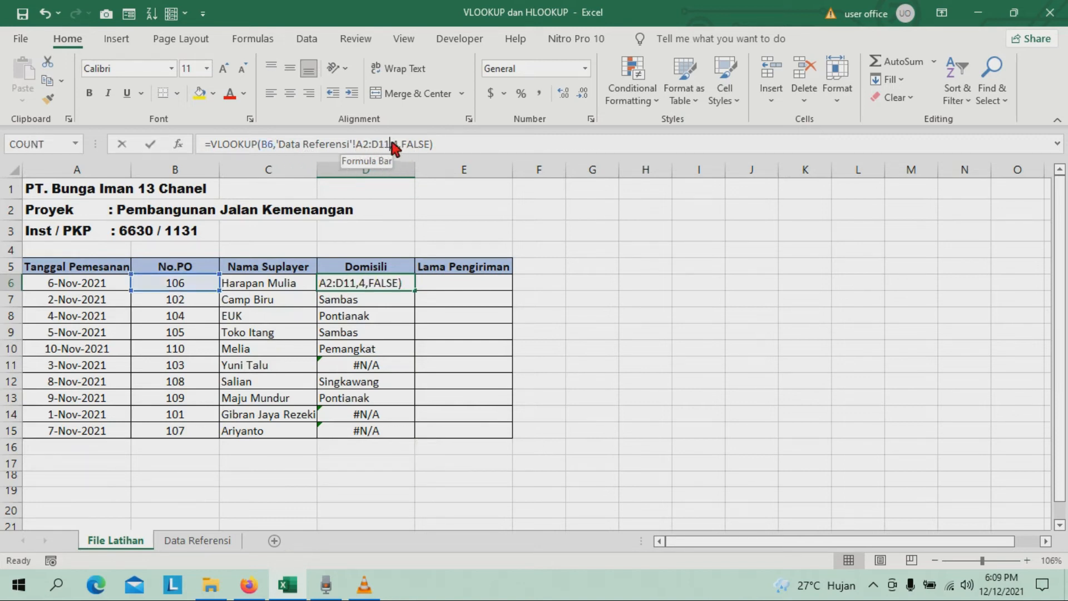
{"action": "left_click_drag", "start_coordinate": [353, 145], "coordinate": [278, 148]}
{"action": "key", "text": "shift+Right"}
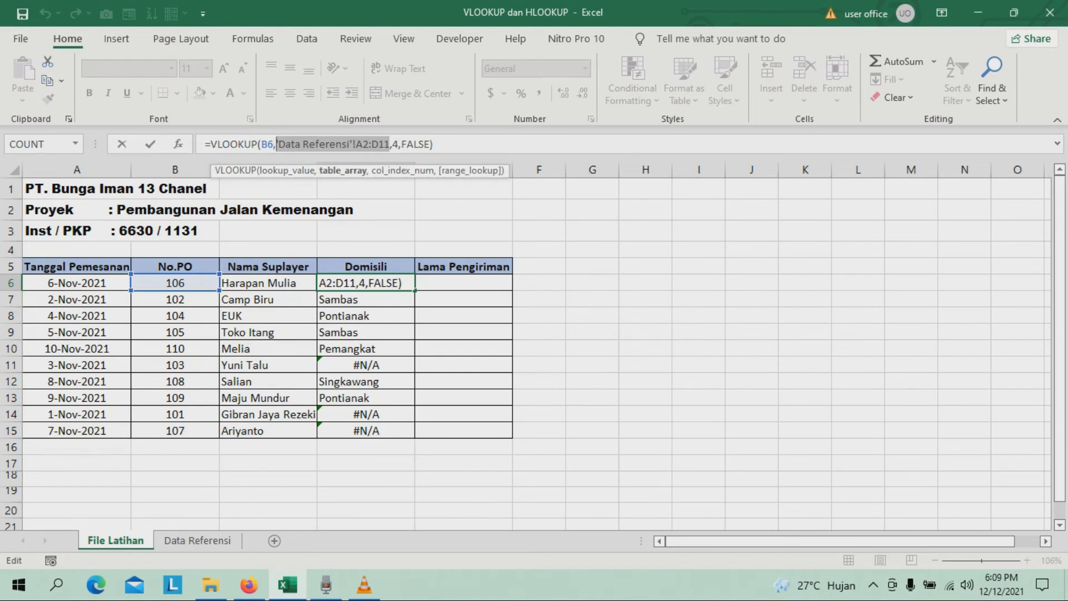
{"action": "key", "text": "F4"}
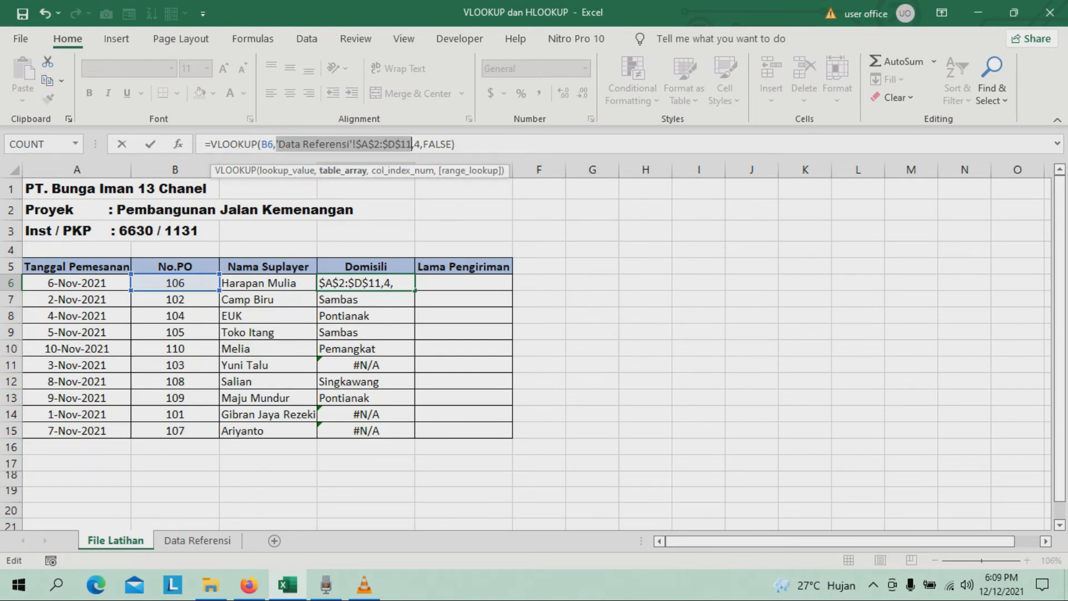
{"action": "key", "text": "Return"}
Refill the Domisili VLOOKUP from D6 down to D15 and check the results against the Data Referensi sheet.
{"action": "key", "text": "Up"}
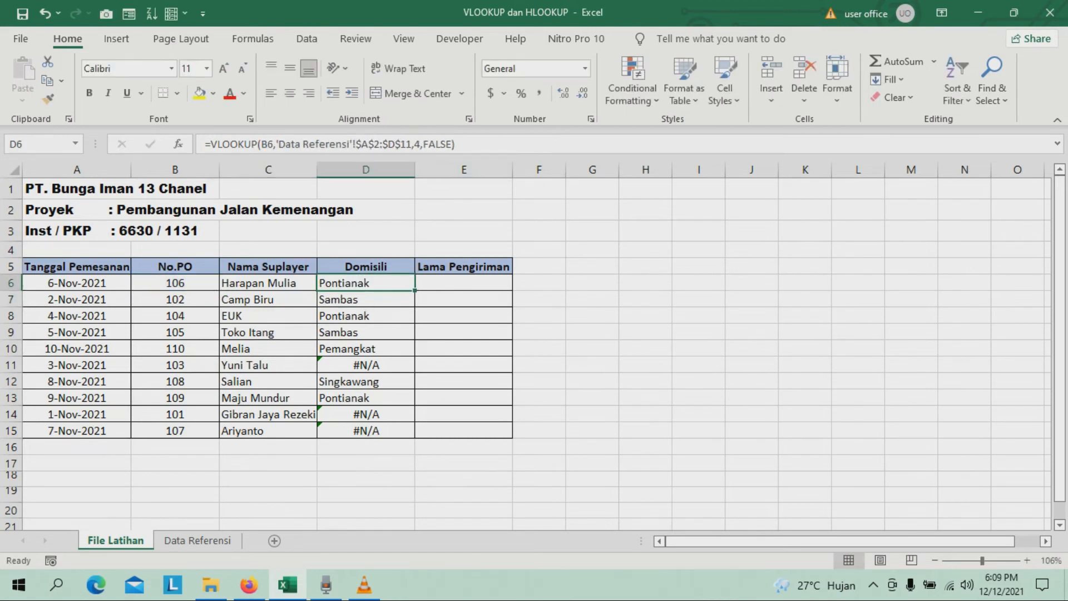
{"action": "double_click", "coordinate": [416, 290]}
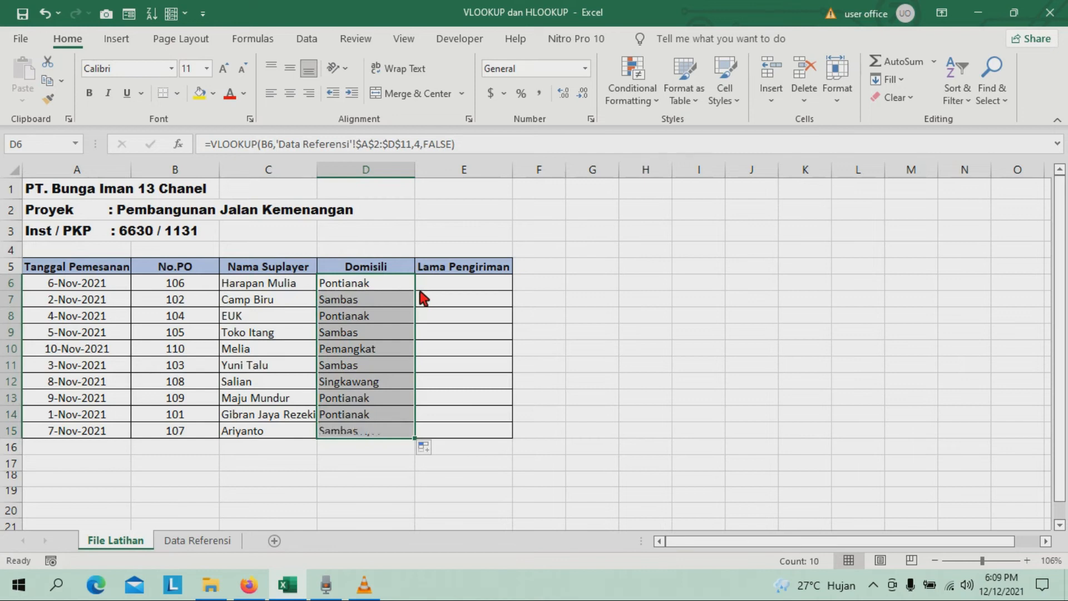
{"action": "left_click", "coordinate": [367, 367]}
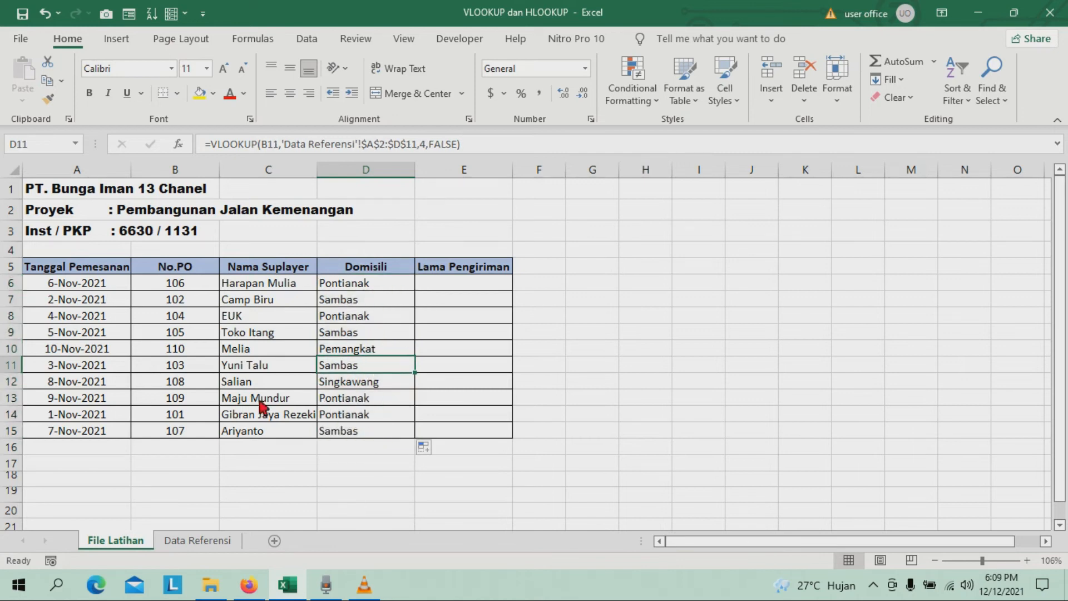
{"action": "left_click", "coordinate": [197, 538]}
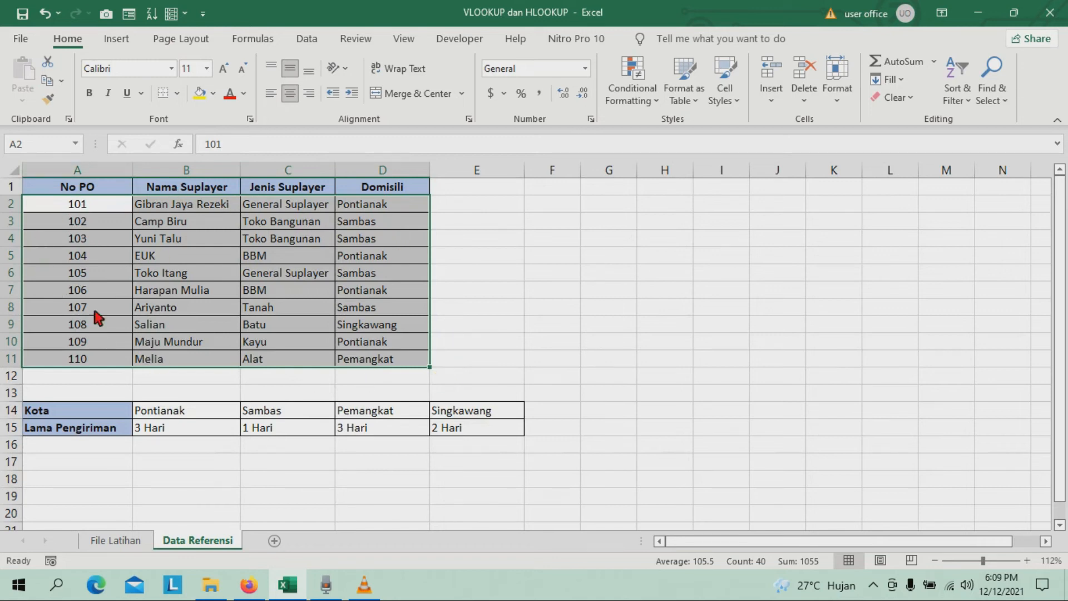
{"action": "left_click", "coordinate": [216, 306]}
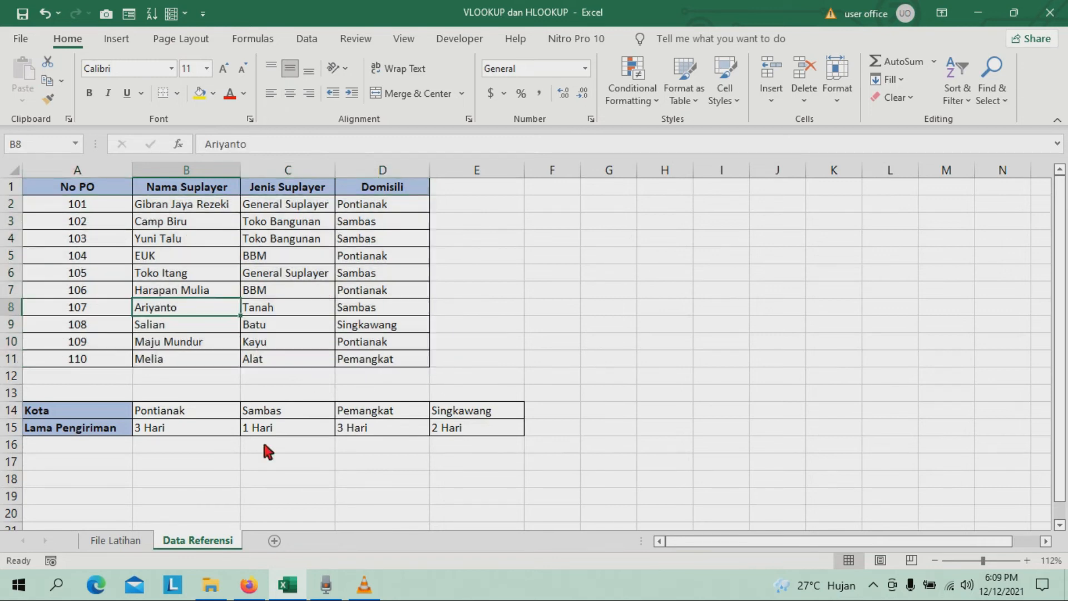
{"action": "left_click", "coordinate": [111, 541]}
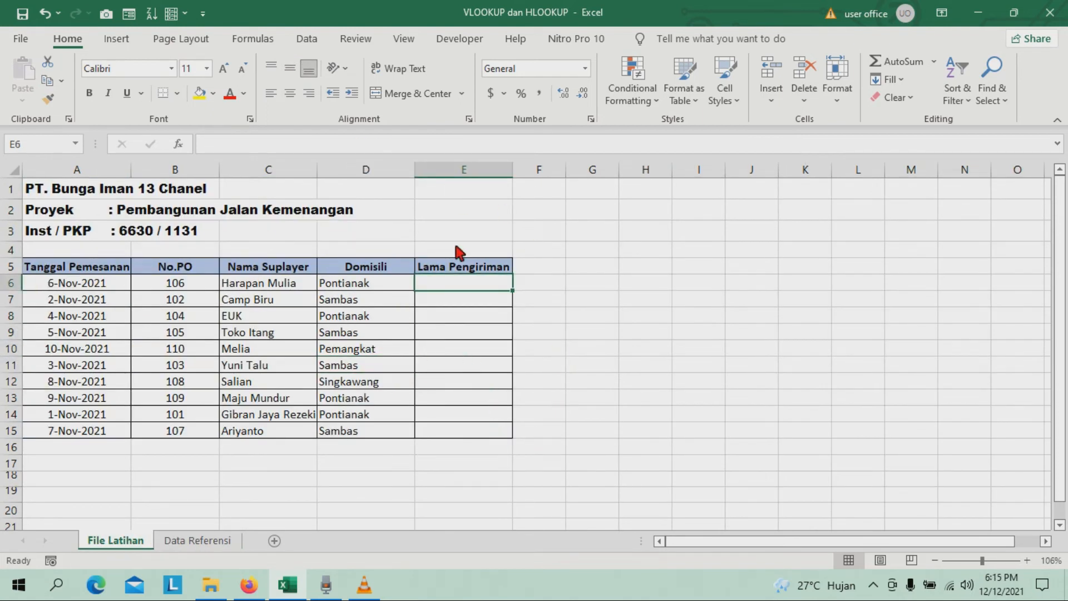
Examine the Lama Pengiriman column on File Latihan alongside the Kota and Lama Pengiriman table on the Data Referensi sheet.
{"action": "left_click", "coordinate": [457, 267]}
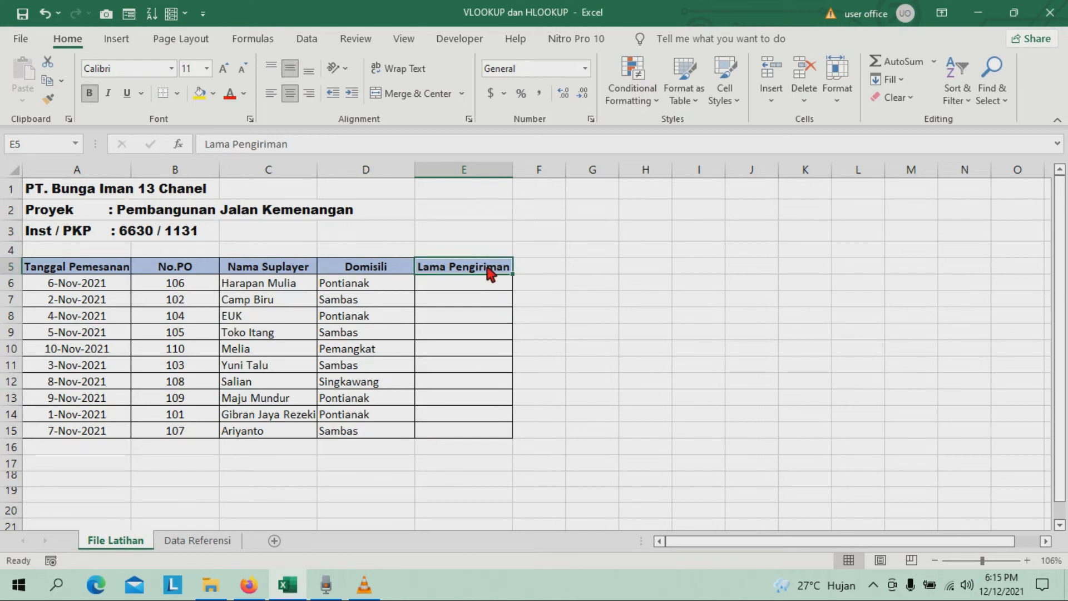
{"action": "left_click", "coordinate": [531, 413]}
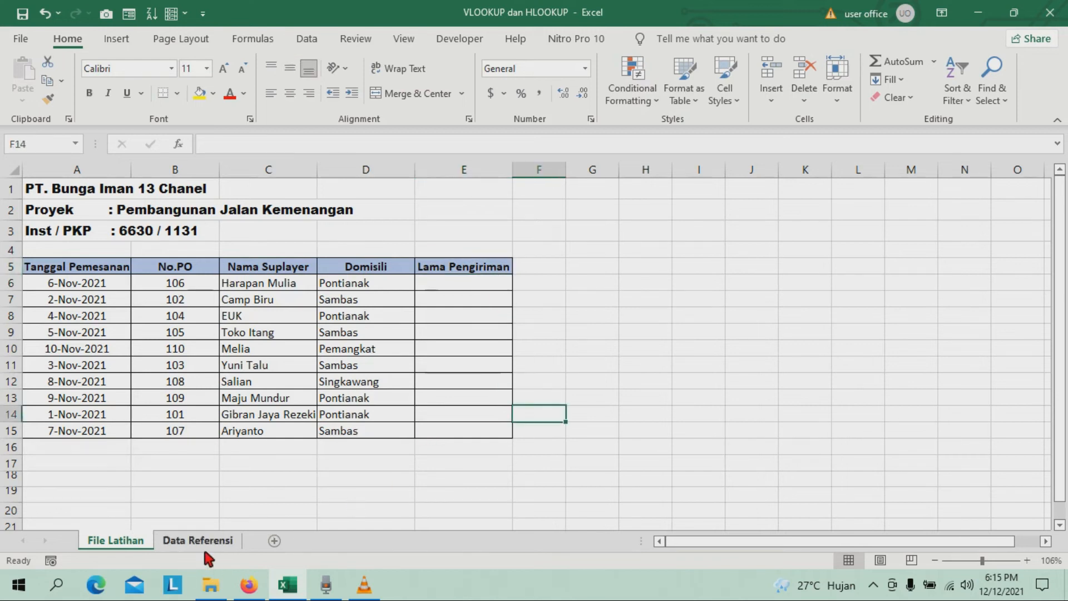
{"action": "left_click", "coordinate": [176, 545]}
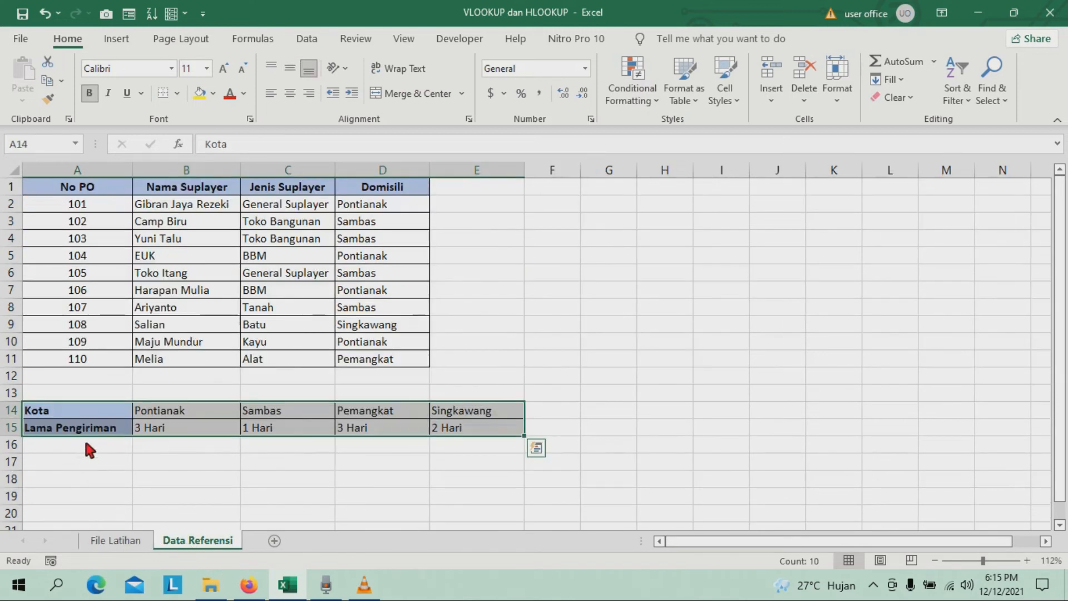
{"action": "left_click_drag", "start_coordinate": [33, 410], "coordinate": [415, 428]}
{"action": "left_click", "coordinate": [99, 542]}
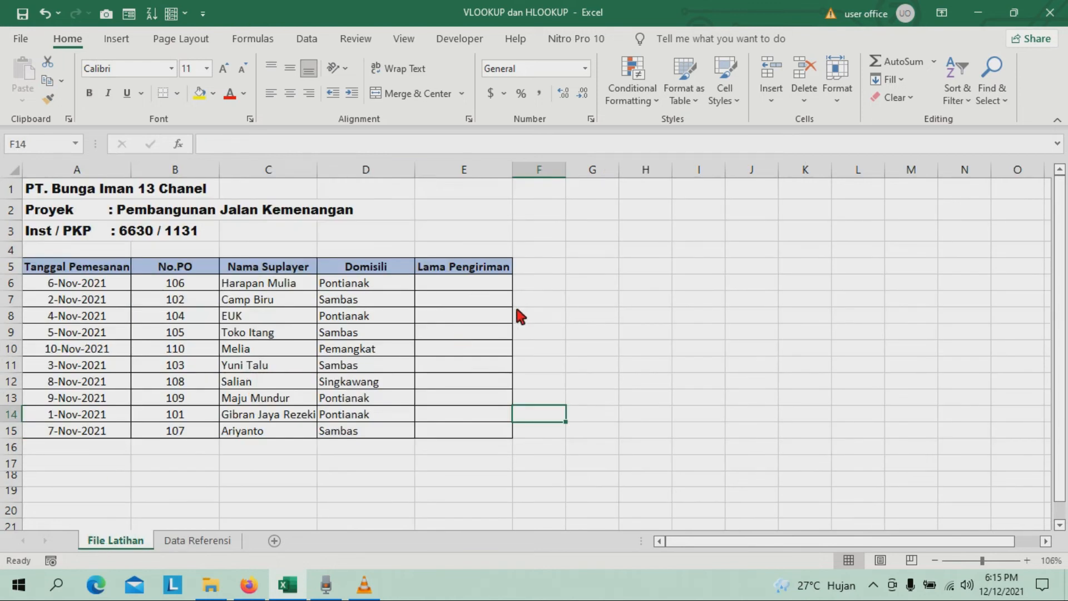
{"action": "left_click", "coordinate": [203, 544]}
{"action": "left_click", "coordinate": [142, 535]}
{"action": "left_click", "coordinate": [467, 285]}
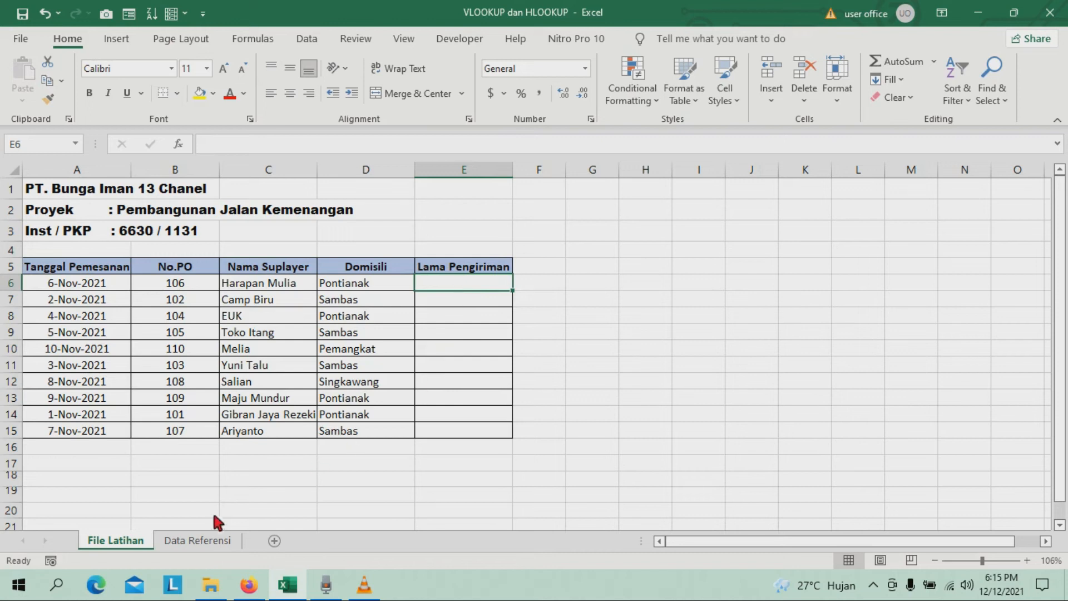
{"action": "left_click", "coordinate": [203, 540]}
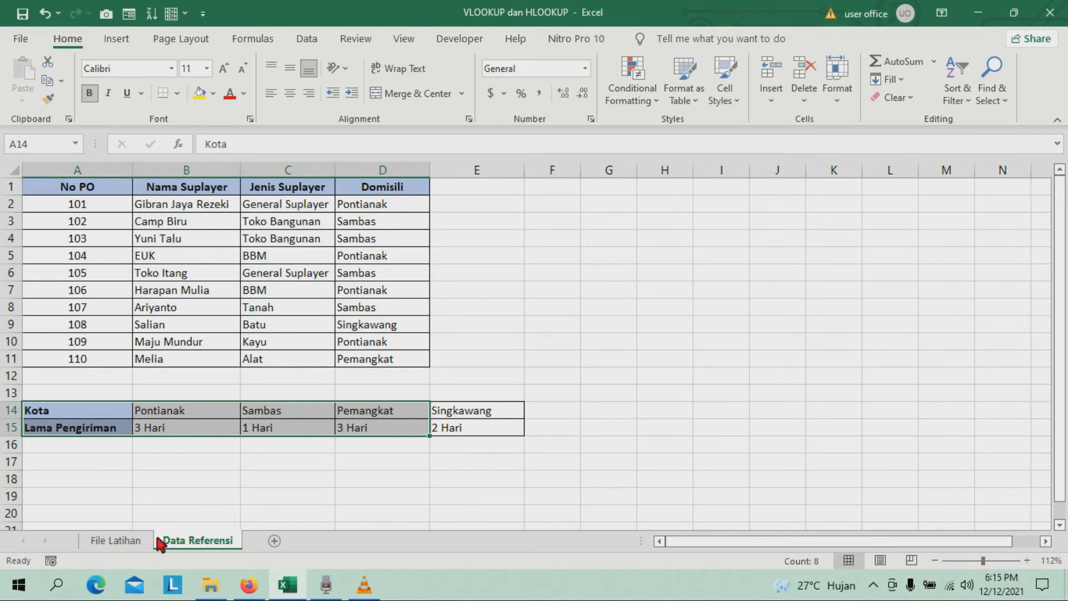
{"action": "left_click", "coordinate": [135, 547]}
{"action": "left_click", "coordinate": [179, 537]}
{"action": "left_click", "coordinate": [123, 539]}
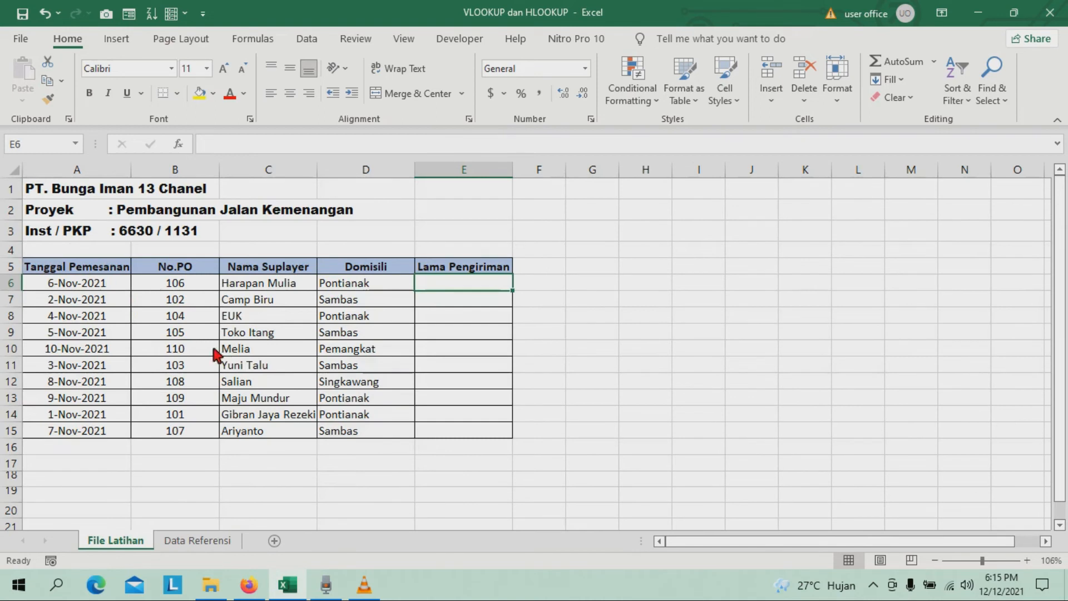
Compare the vertical No.PO list B6:B15 on File Latihan with the horizontal Kota row B14:E14 on Data Referensi.
{"action": "left_click_drag", "start_coordinate": [176, 284], "coordinate": [173, 431]}
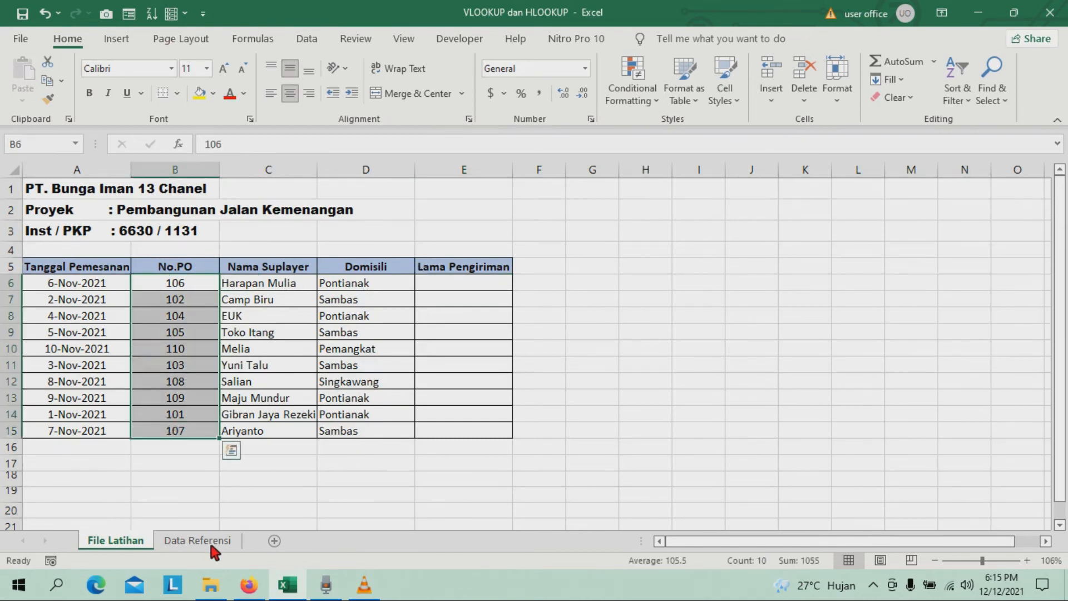
{"action": "left_click", "coordinate": [211, 545]}
{"action": "left_click", "coordinate": [71, 414]}
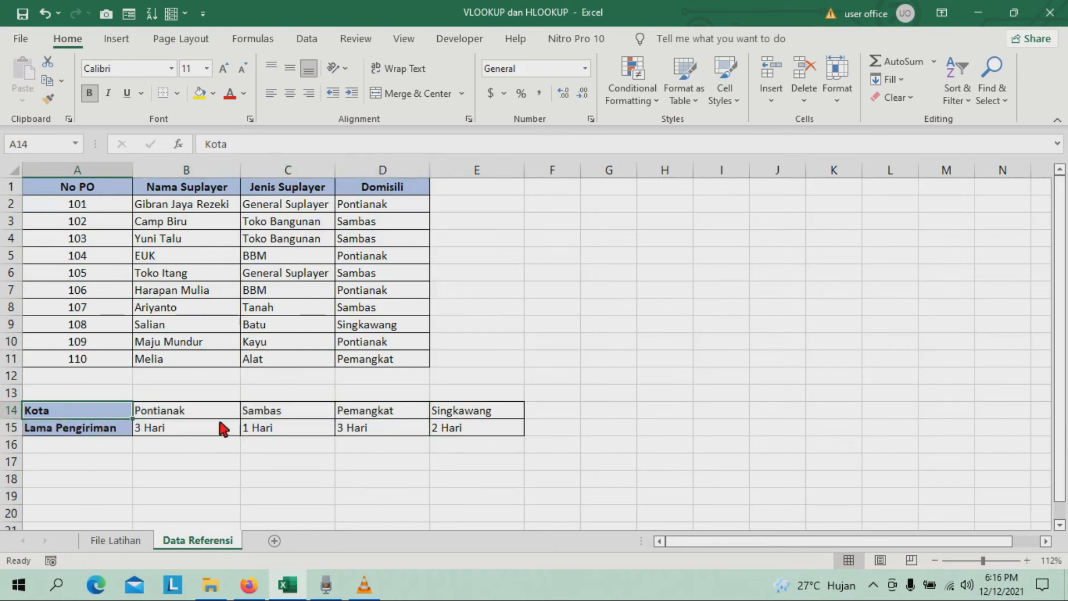
{"action": "left_click_drag", "start_coordinate": [170, 414], "coordinate": [476, 417]}
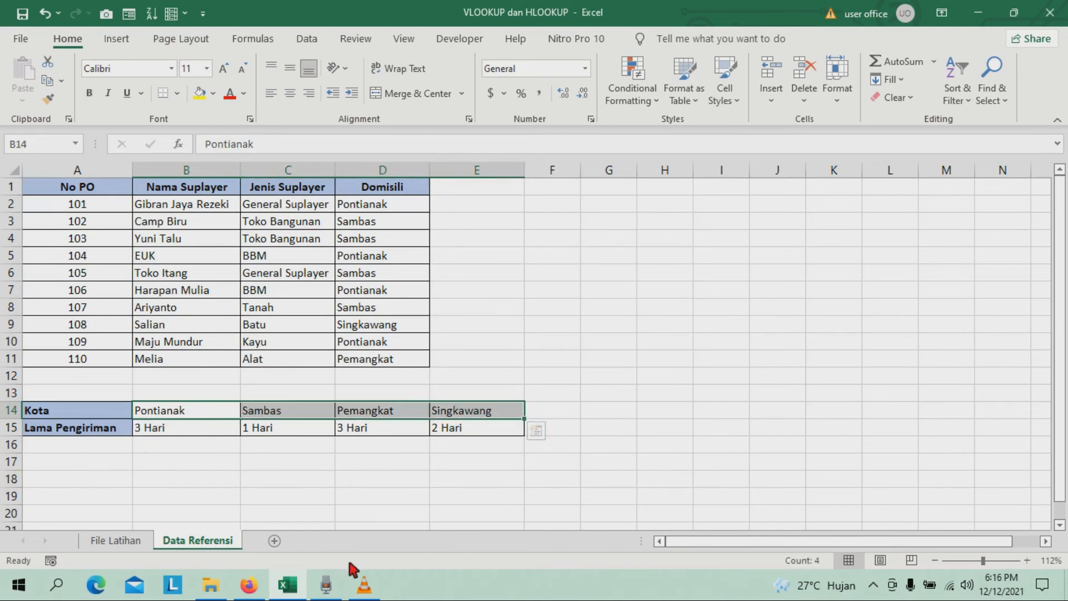
{"action": "left_click", "coordinate": [122, 547]}
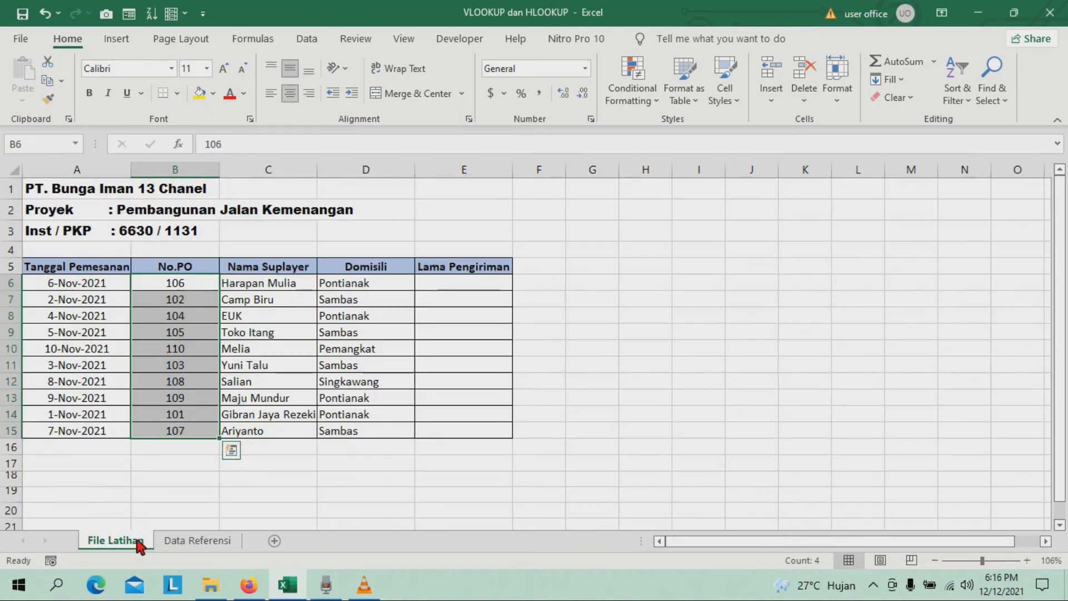
Start an HLOOKUP formula in the first Lama Pengiriman cell, E6, with Domisili cell D6 as the lookup value.
{"action": "left_click", "coordinate": [502, 288]}
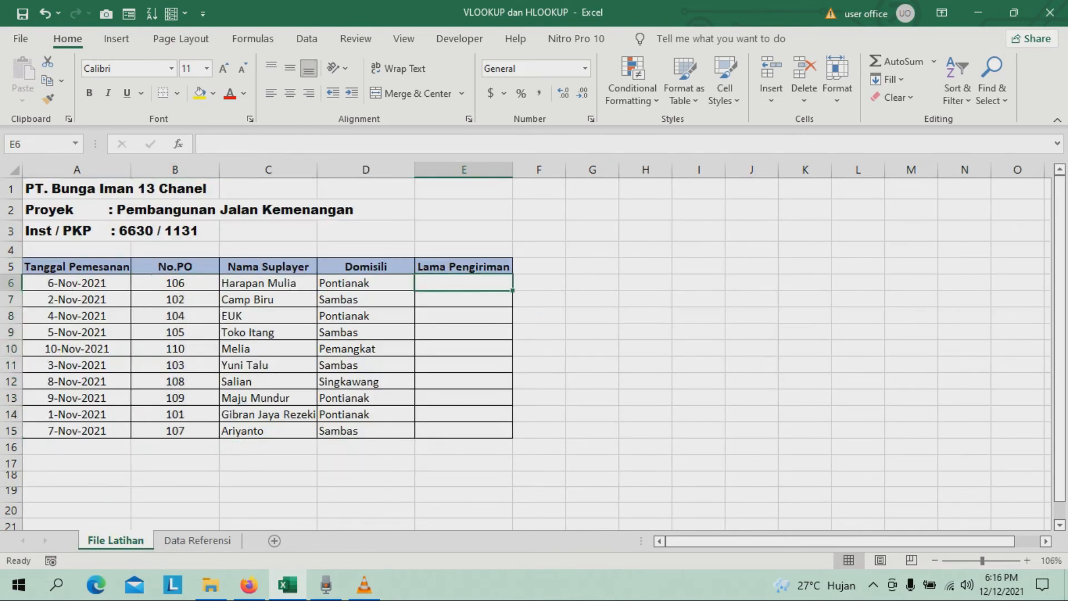
{"action": "type", "text": "=HLO"}
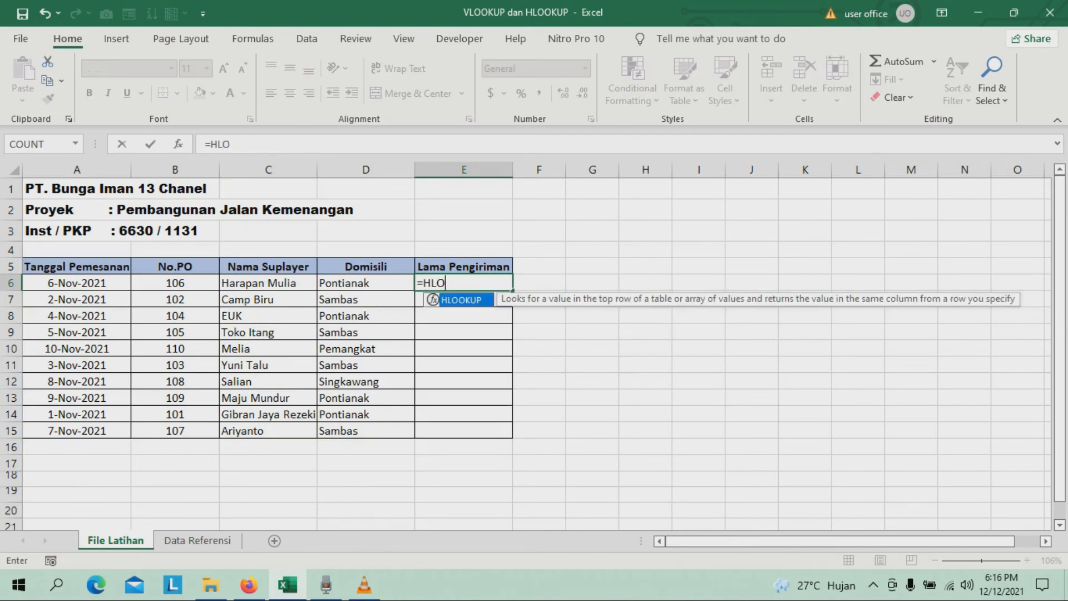
{"action": "double_click", "coordinate": [484, 301]}
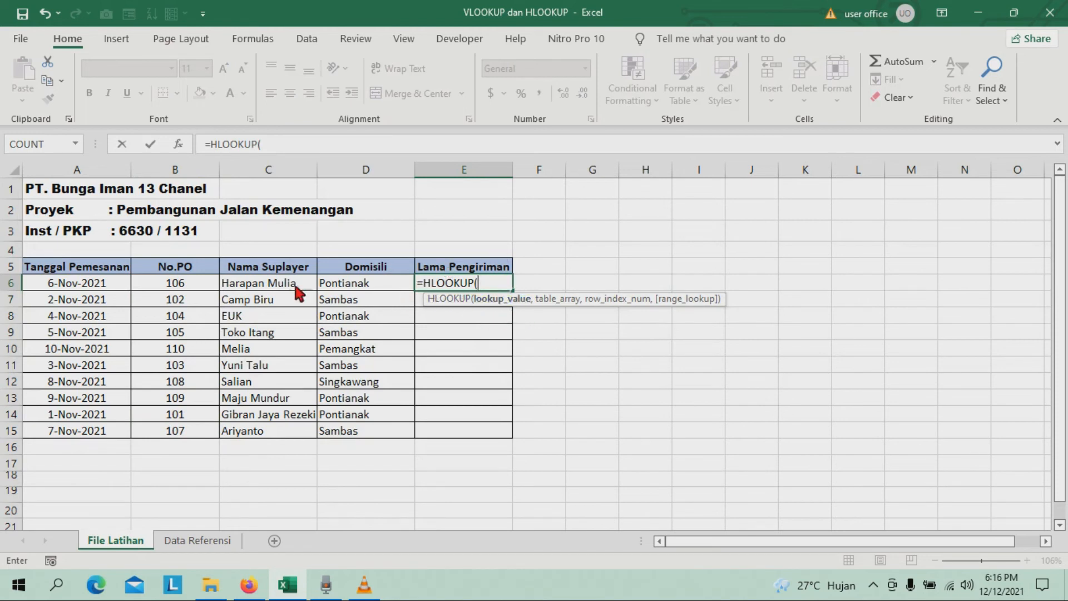
{"action": "left_click", "coordinate": [365, 280]}
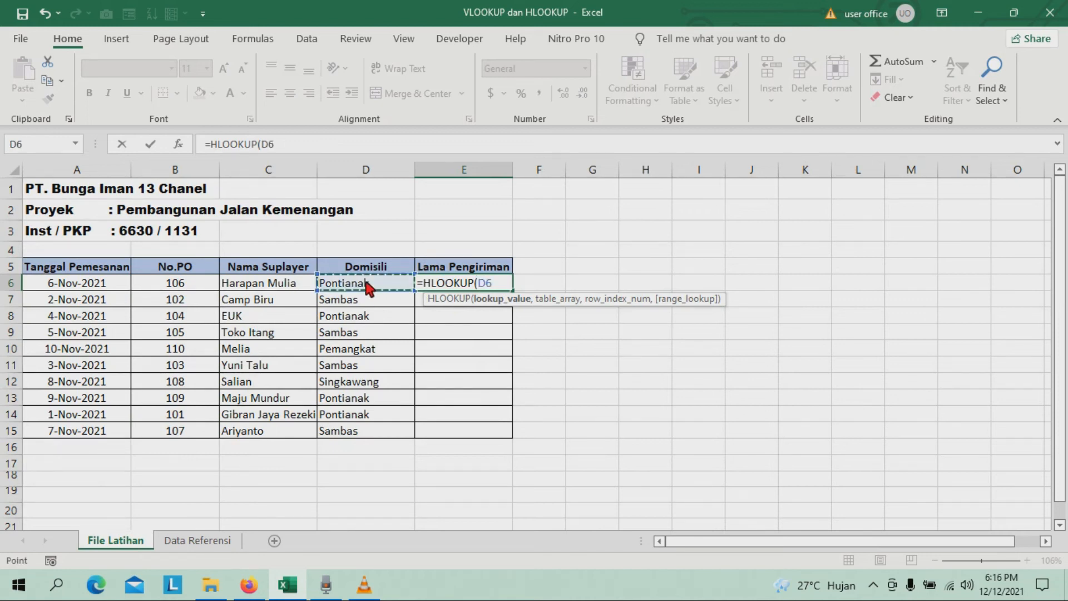
{"action": "type", "text": ","}
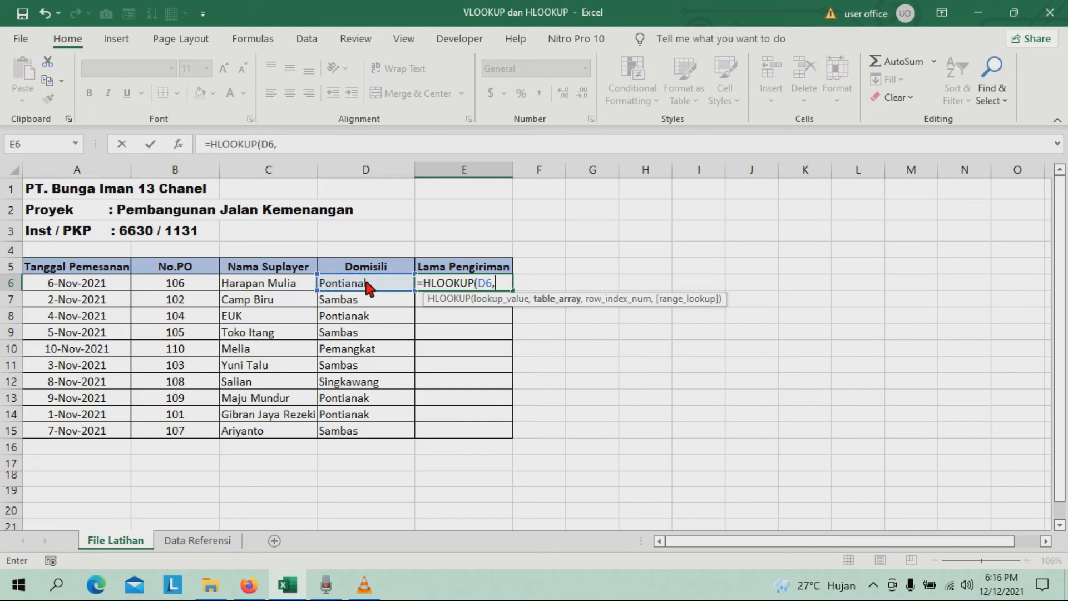
Set the HLOOKUP table array to the absolute range $B$14:$E$15 on the Data Referensi sheet.
{"action": "left_click", "coordinate": [193, 542]}
{"action": "left_click_drag", "start_coordinate": [160, 410], "coordinate": [489, 419]}
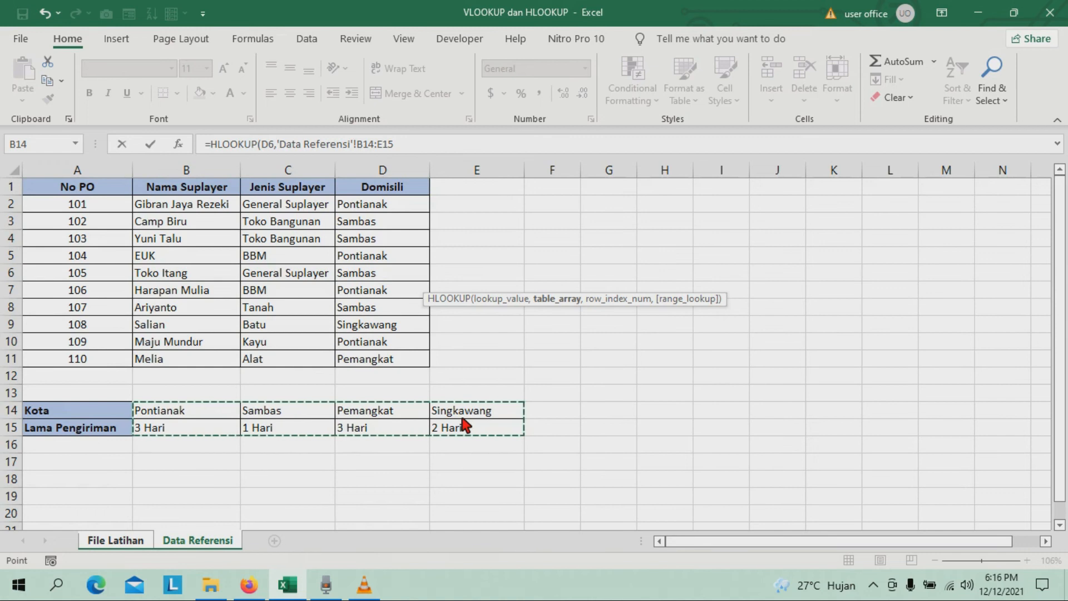
{"action": "key", "text": "F4"}
{"action": "type", "text": ","}
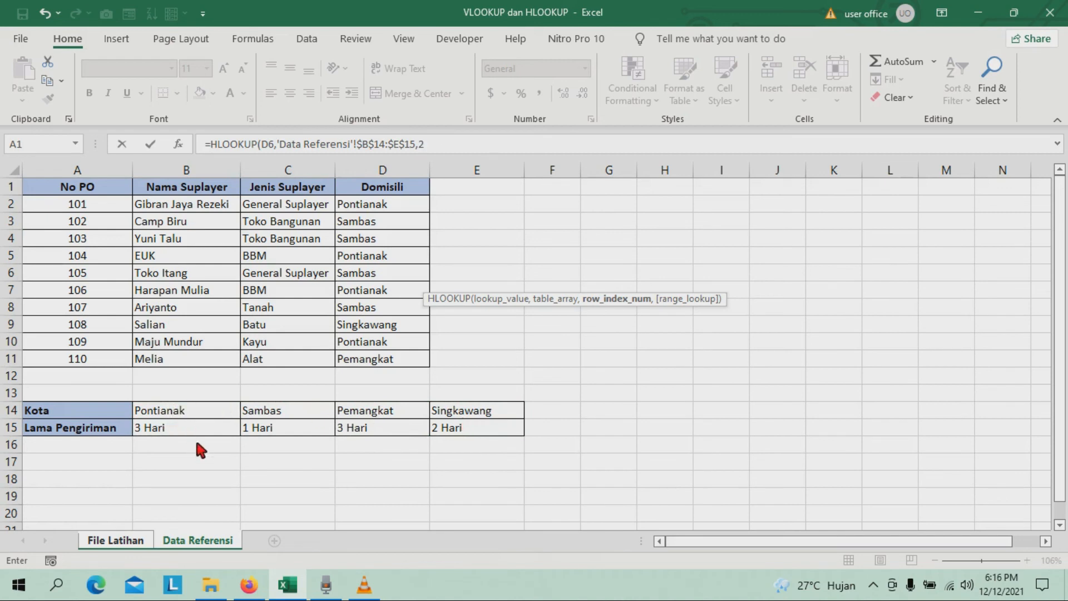
Complete the HLOOKUP with row index 2 and exact match (FALSE), and enter the formula in E6.
{"action": "type", "text": "2,"}
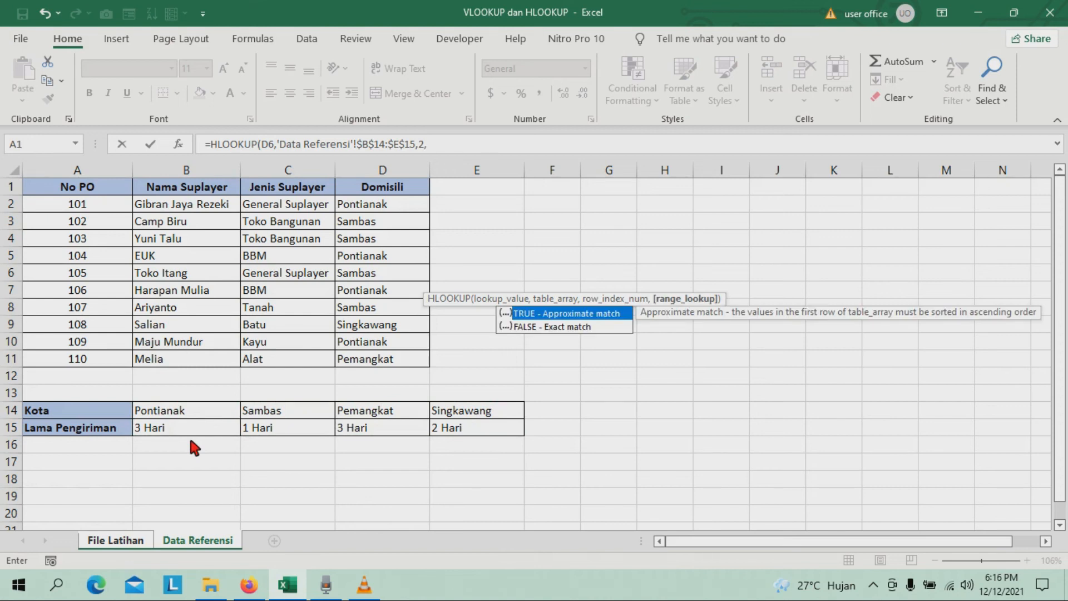
{"action": "type", "text": "FALSE)"}
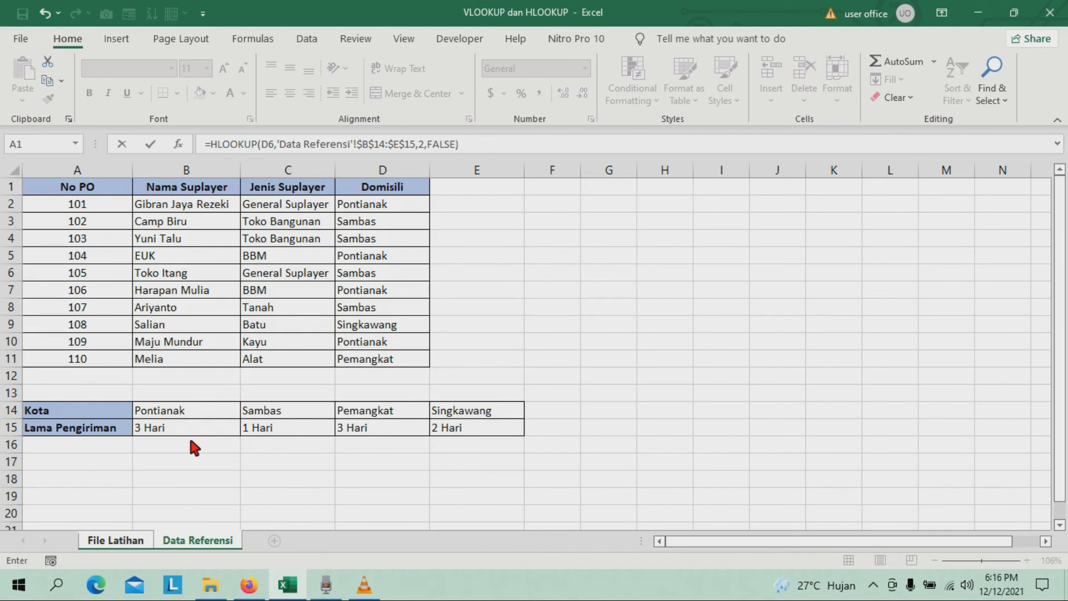
{"action": "key", "text": "Return"}
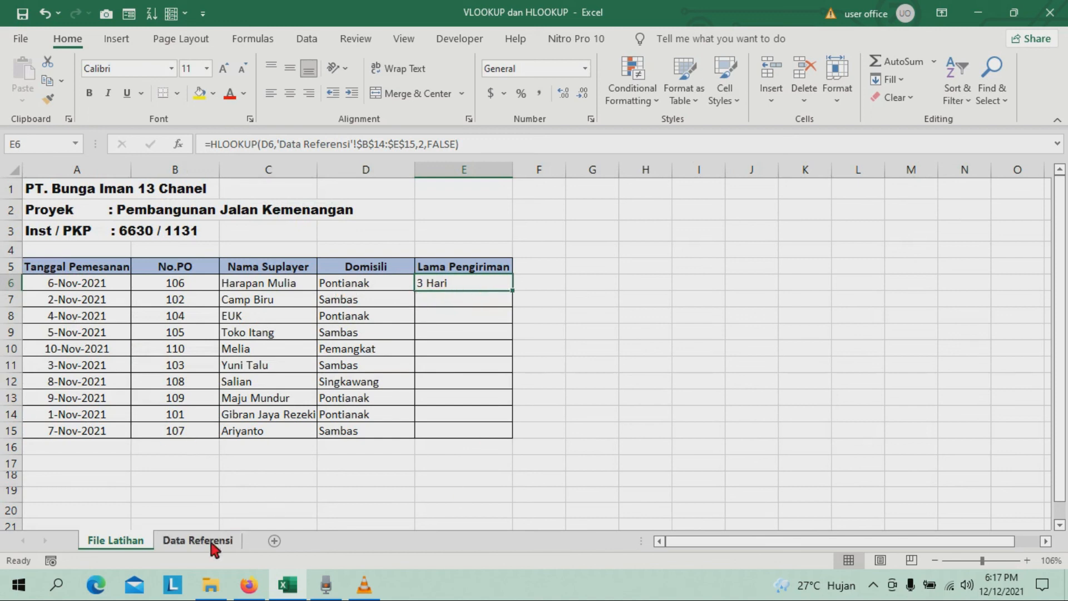
Check Pontianak's delivery time on the Data Referensi sheet, and fill the Lama Pengiriman HLOOKUP from E6 down to E15.
{"action": "left_click", "coordinate": [194, 541]}
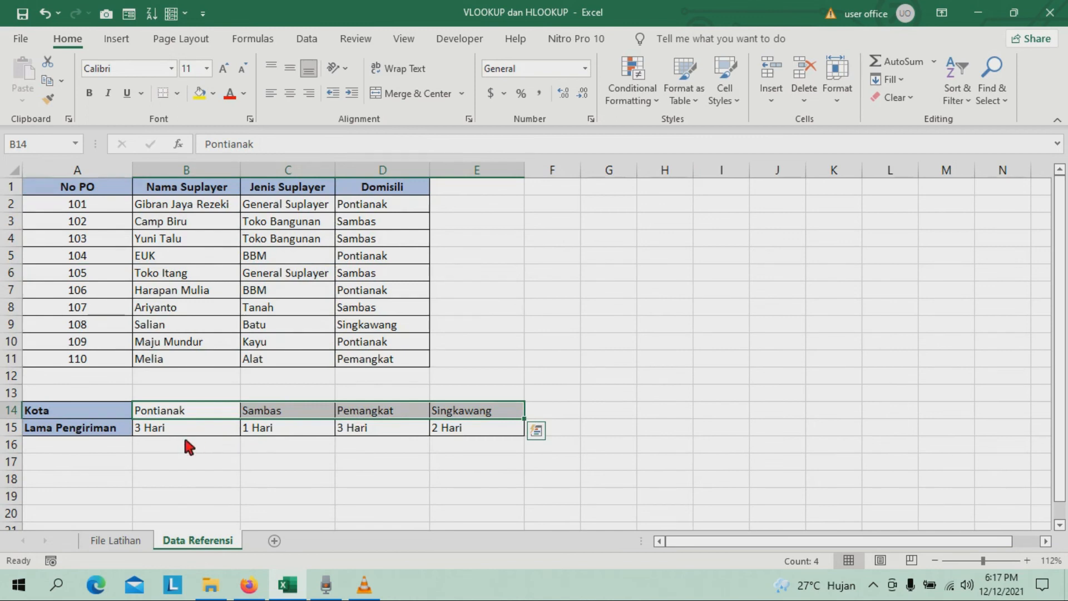
{"action": "left_click", "coordinate": [217, 427]}
{"action": "left_click", "coordinate": [192, 408]}
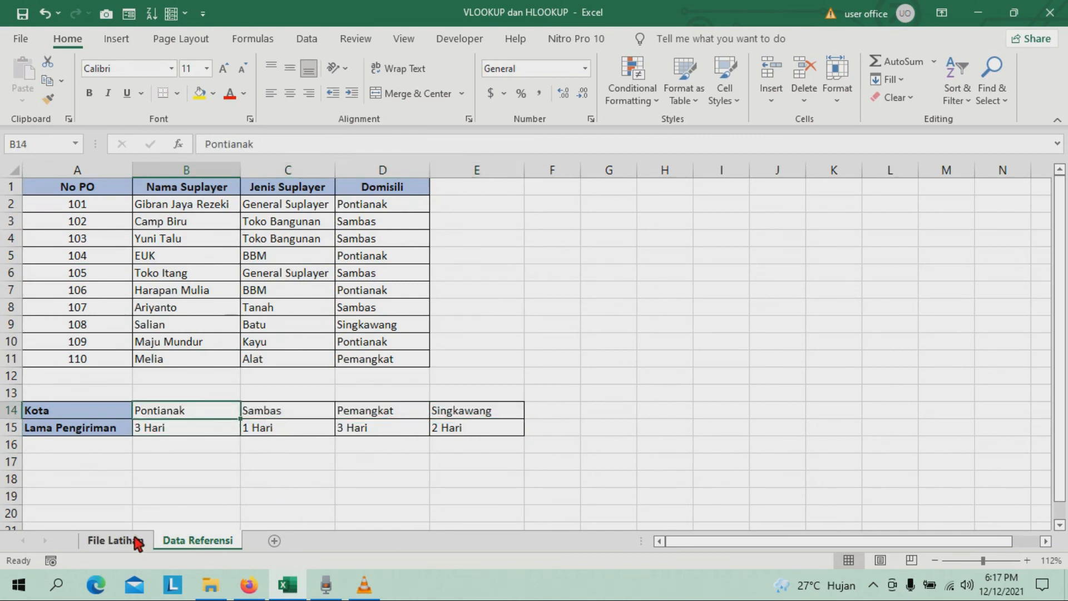
{"action": "left_click", "coordinate": [136, 541]}
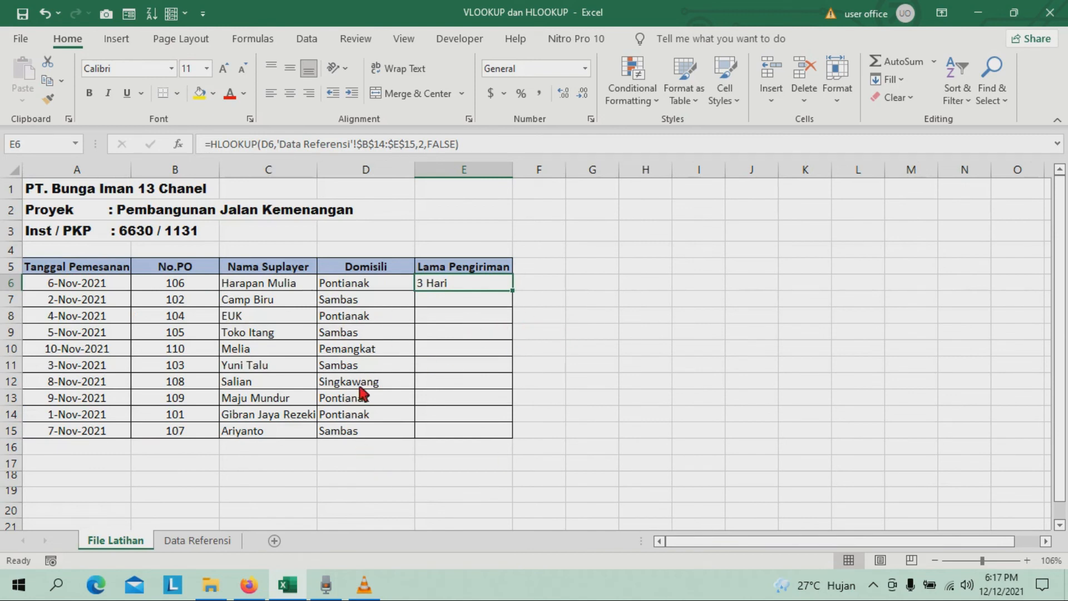
{"action": "double_click", "coordinate": [513, 285]}
{"action": "left_click", "coordinate": [441, 418]}
{"action": "left_click_drag", "start_coordinate": [473, 281], "coordinate": [500, 446]}
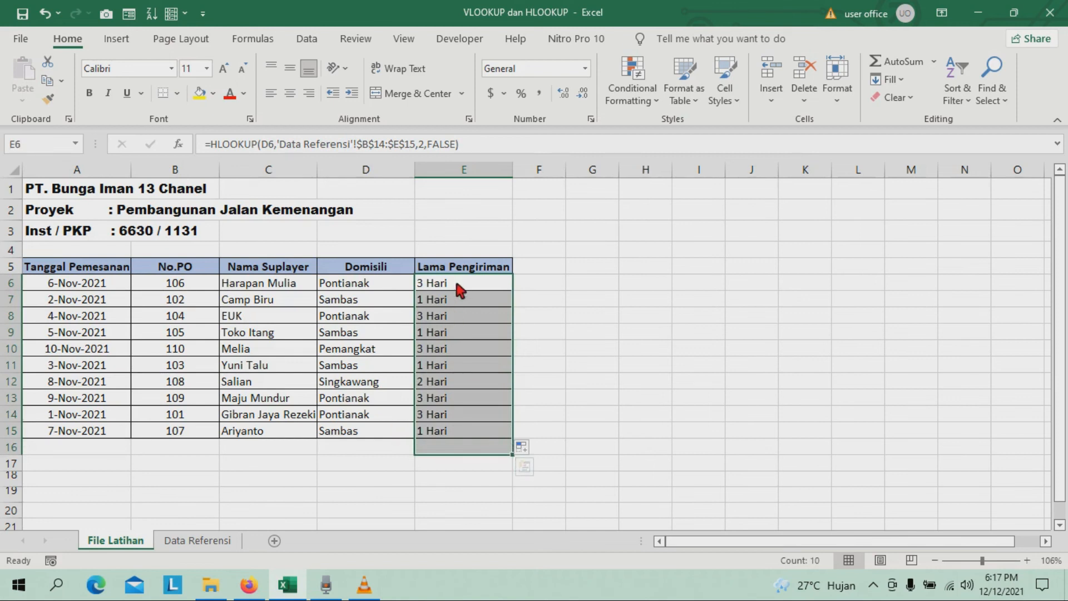
Center-align the whole Lama Pengiriman column E.
{"action": "left_click", "coordinate": [464, 172]}
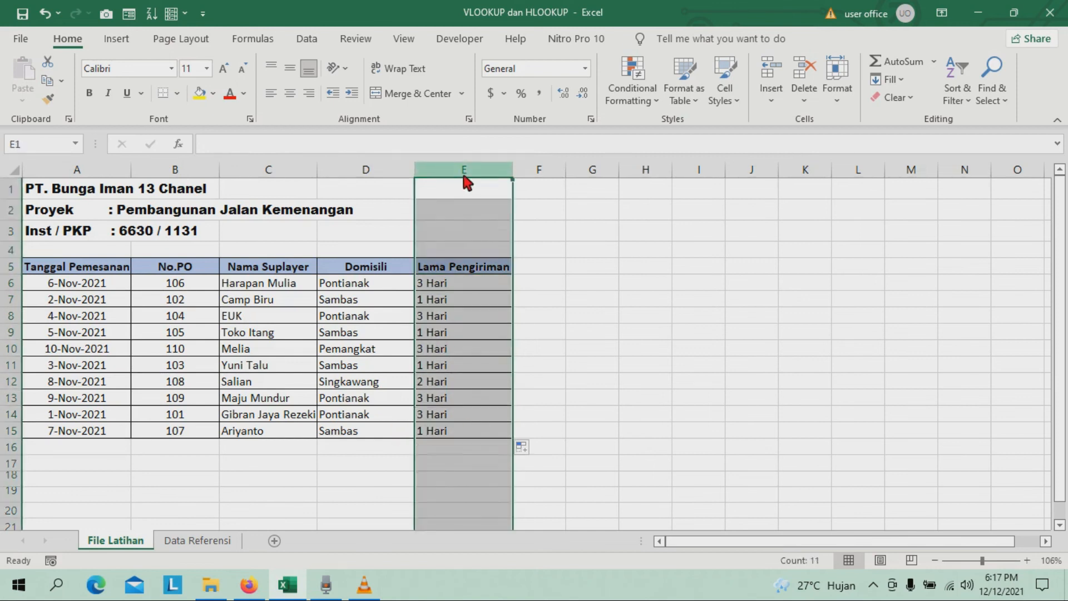
{"action": "left_click", "coordinate": [290, 93]}
{"action": "left_click", "coordinate": [467, 338]}
{"action": "left_click", "coordinate": [492, 349]}
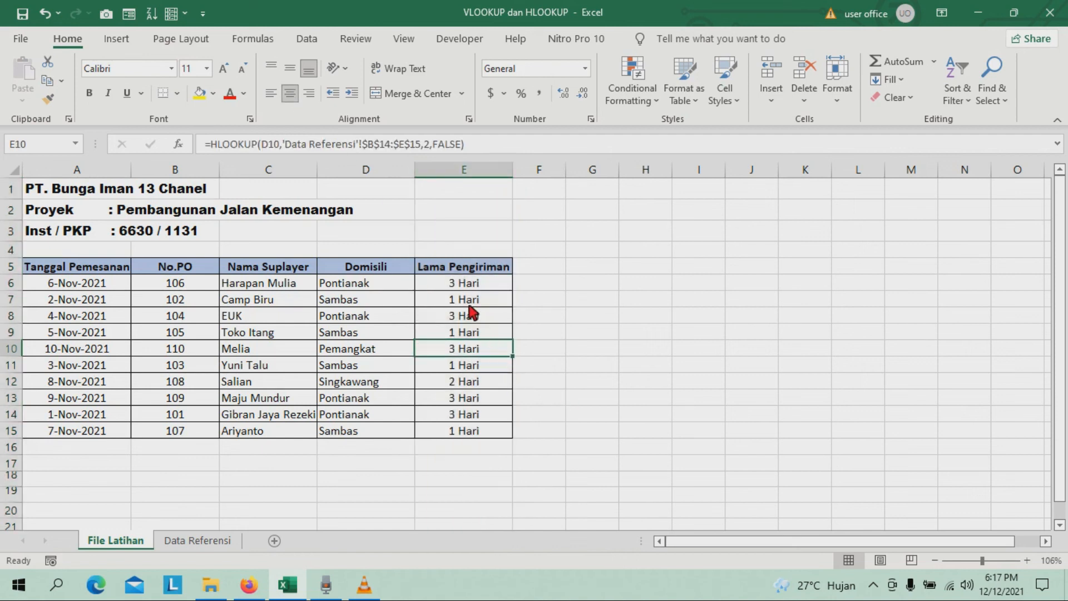
Compare the delivery times looked up for Sambas and Pemangkat with the Kota table on the Data Referensi sheet.
{"action": "left_click", "coordinate": [363, 303]}
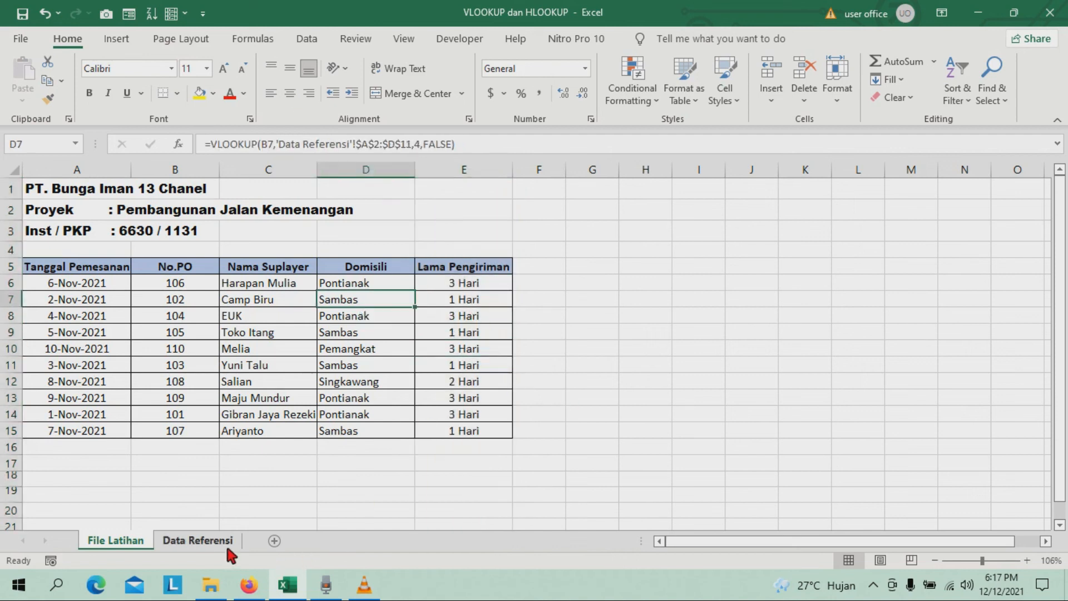
{"action": "left_click", "coordinate": [201, 541]}
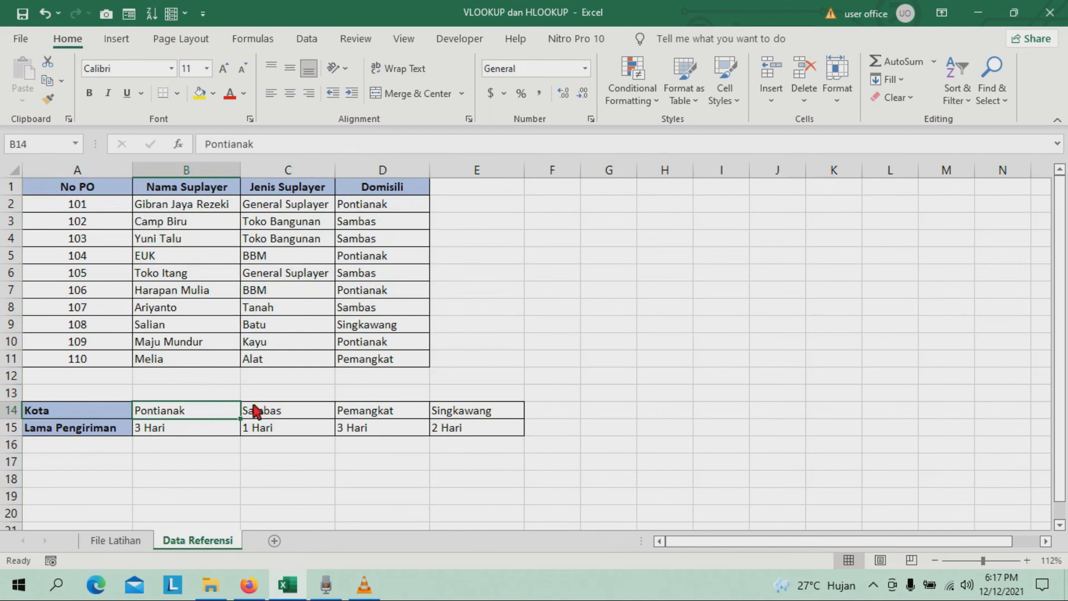
{"action": "left_click", "coordinate": [131, 543]}
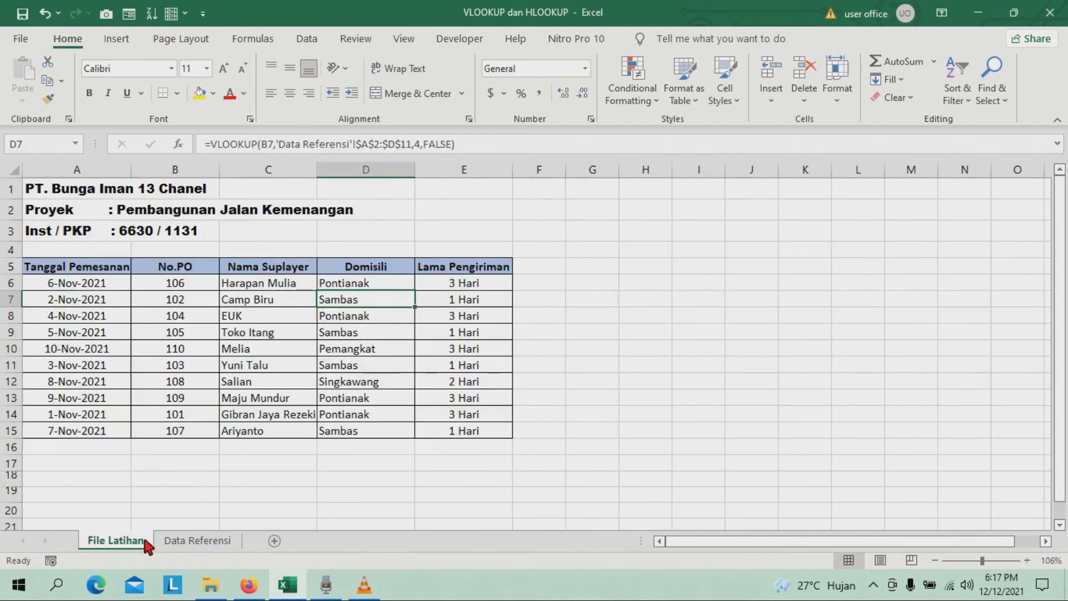
{"action": "left_click", "coordinate": [363, 353]}
{"action": "left_click", "coordinate": [469, 352]}
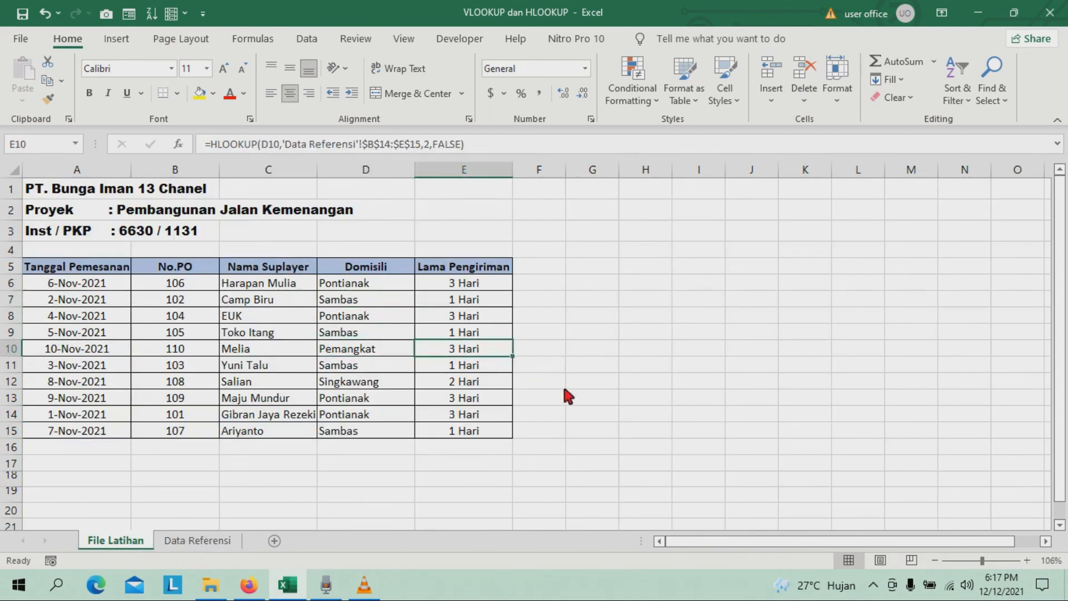
{"action": "left_click", "coordinate": [223, 541]}
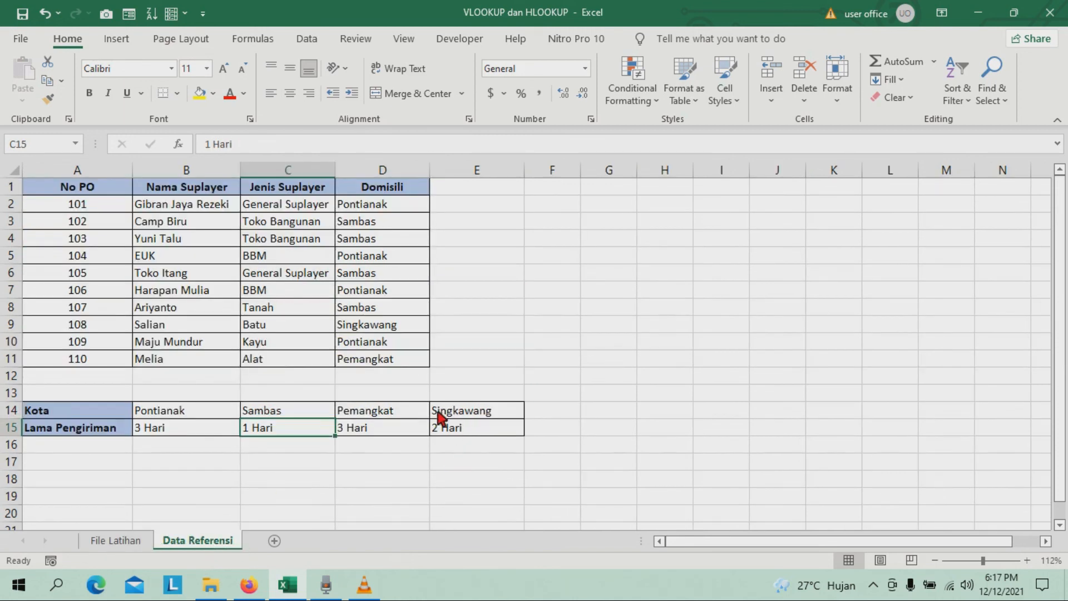
{"action": "left_click", "coordinate": [389, 416]}
{"action": "left_click", "coordinate": [376, 424]}
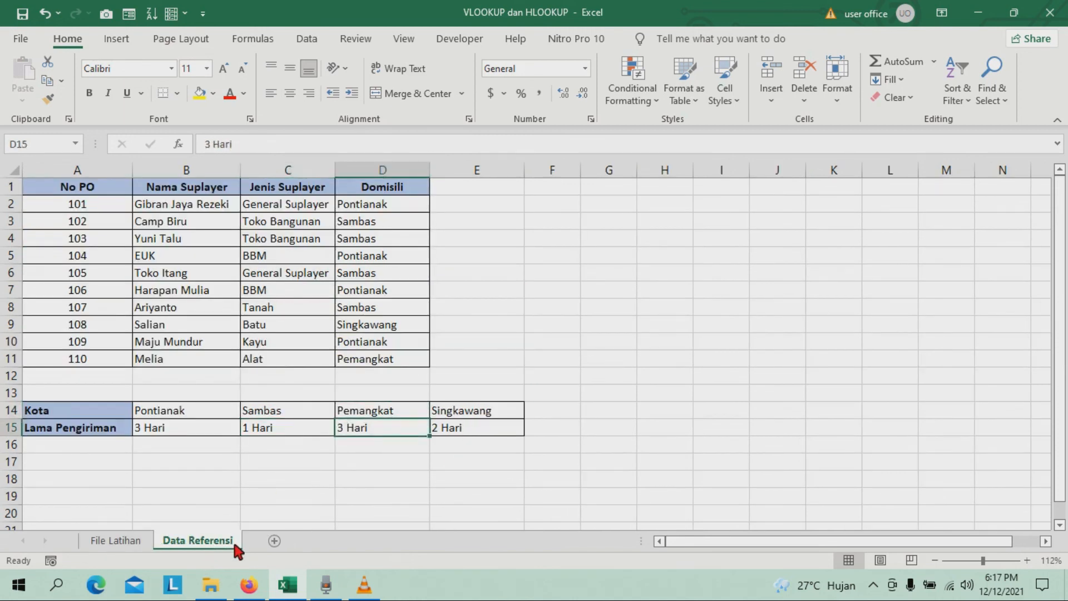
Check the Singkawang delivery time in E12 against the Data Referensi sheet, and return to the File Latihan sheet.
{"action": "left_click", "coordinate": [116, 540]}
{"action": "left_click", "coordinate": [445, 365]}
{"action": "left_click", "coordinate": [472, 381]}
{"action": "left_click", "coordinate": [206, 541]}
{"action": "left_click", "coordinate": [452, 433]}
{"action": "left_click", "coordinate": [452, 413]}
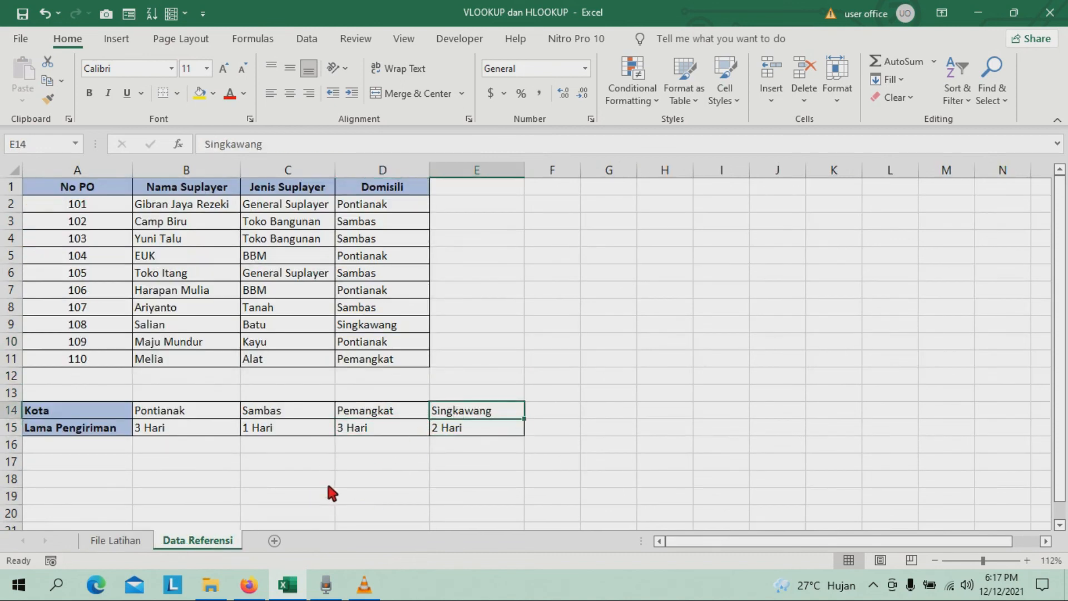
{"action": "left_click", "coordinate": [115, 540]}
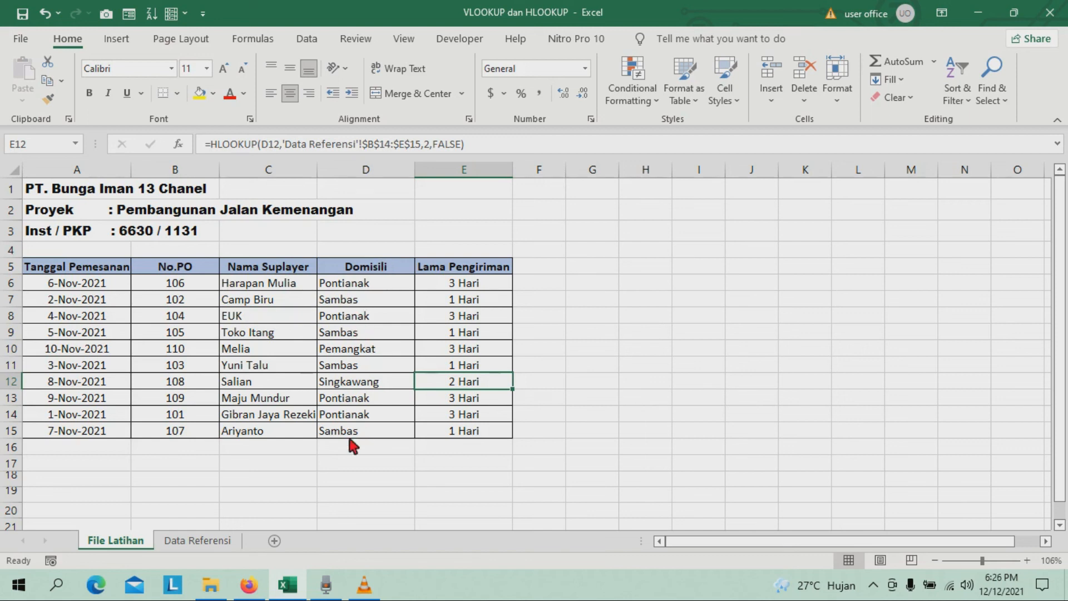
{"action": "left_click", "coordinate": [364, 584]}
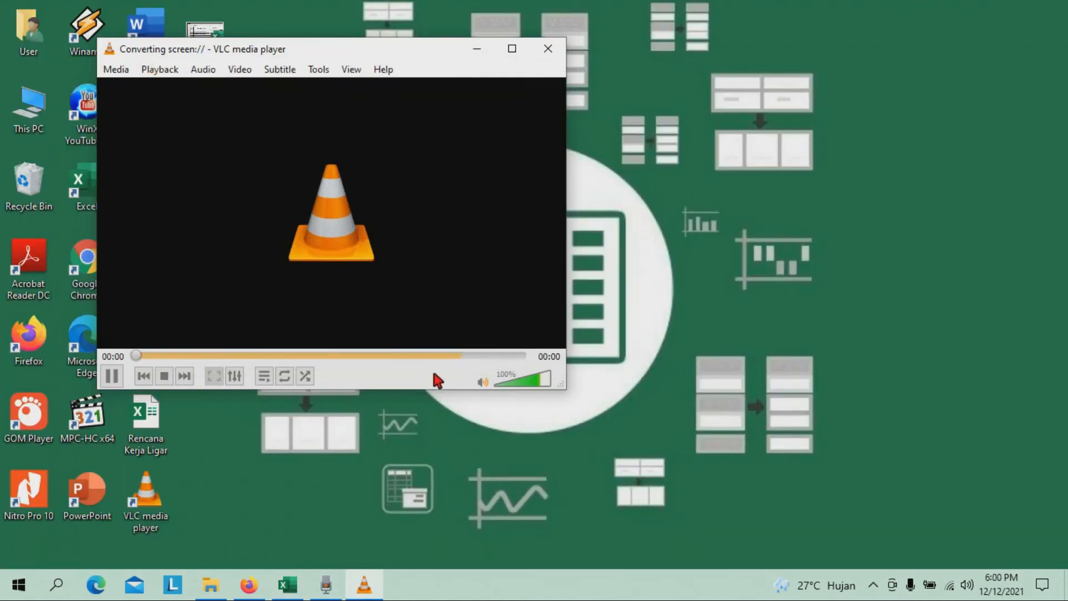
{"action": "left_click", "coordinate": [287, 585]}
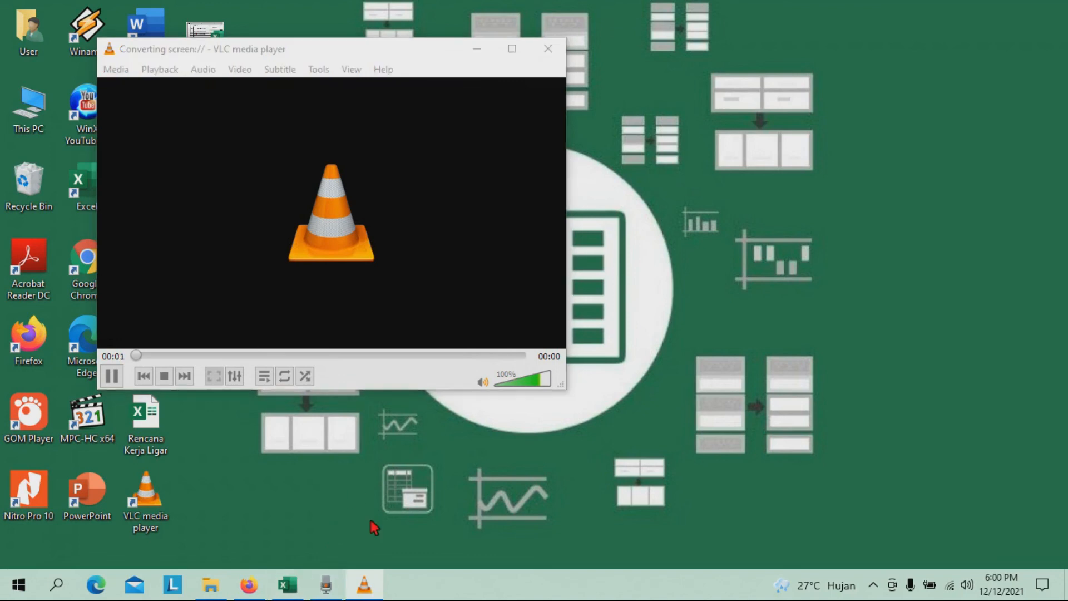